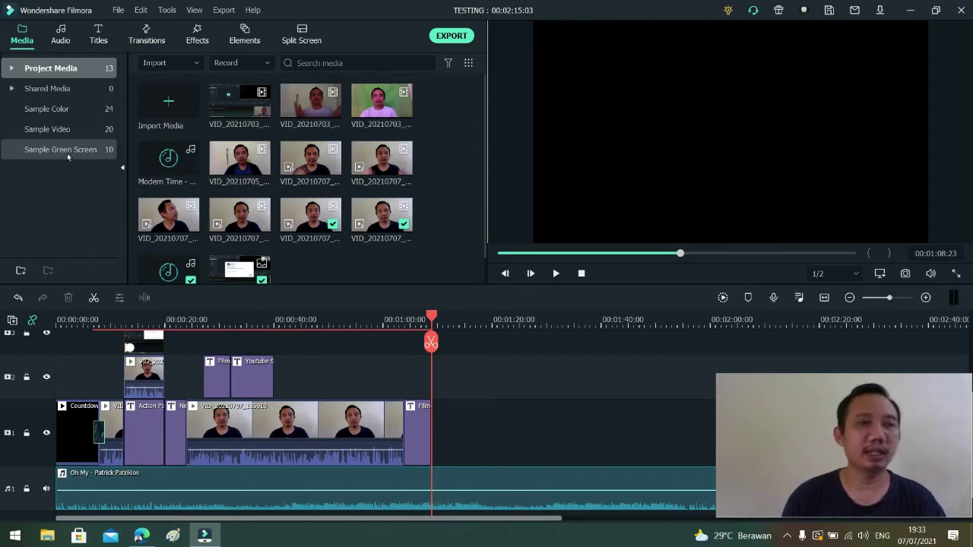
# Browse the Sample Green Screen and Sample Video collections in the media library.
pyautogui.click(76, 150)
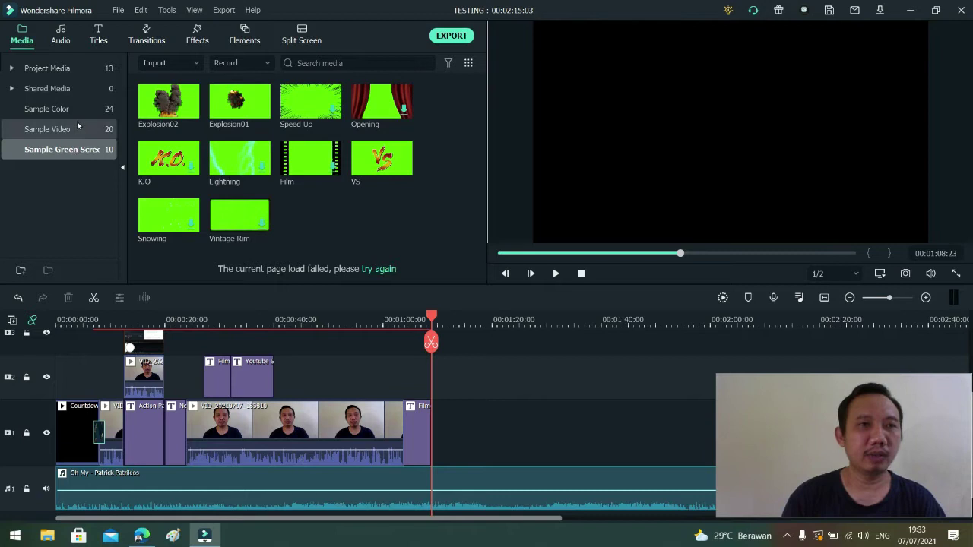
pyautogui.click(76, 128)
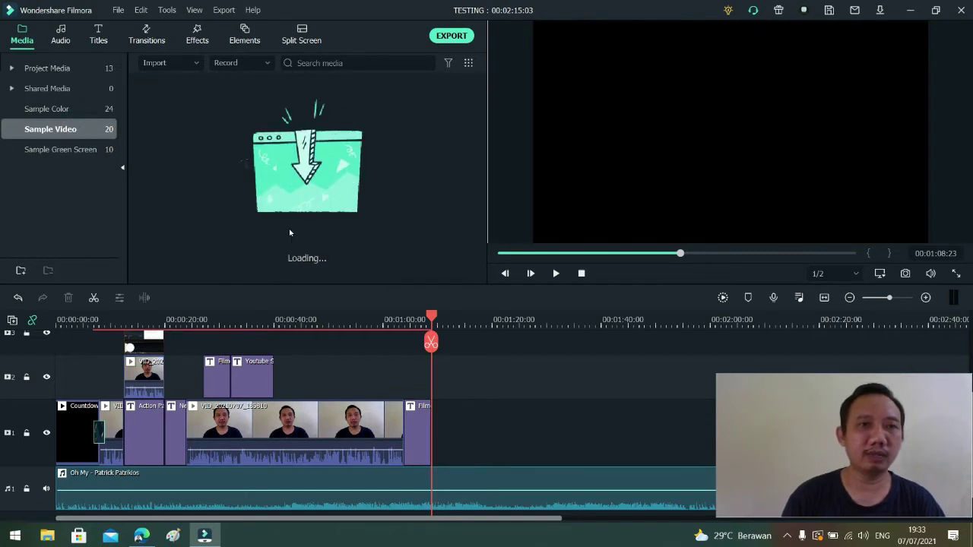
pyautogui.click(81, 150)
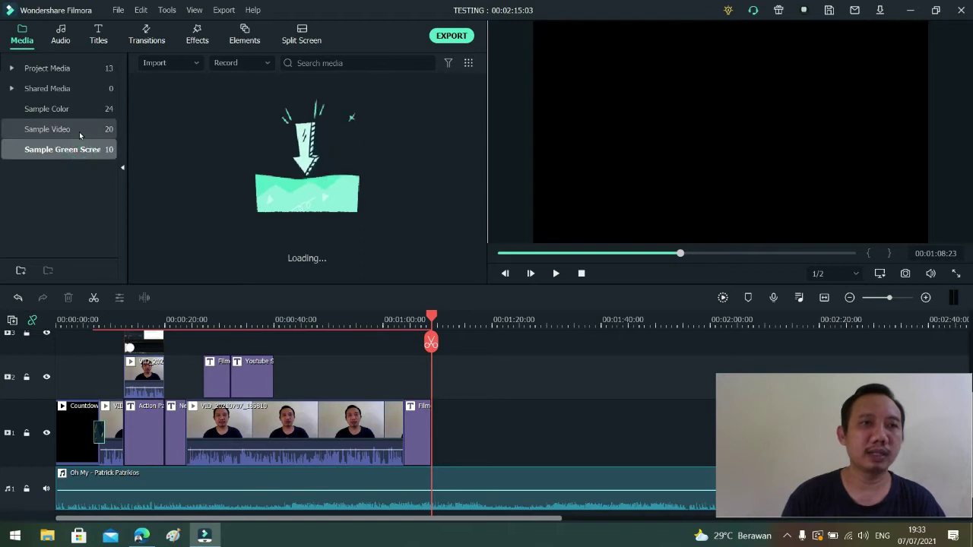
pyautogui.click(79, 130)
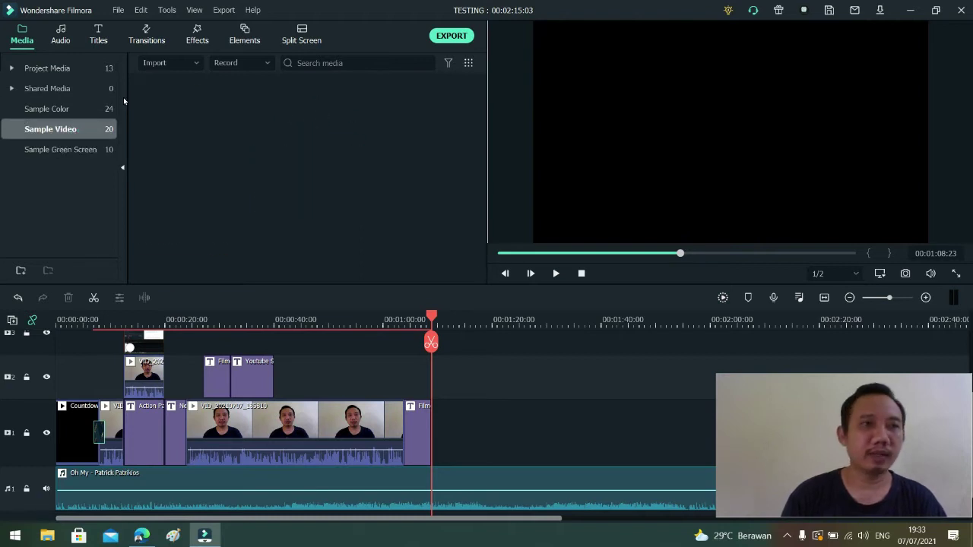
# Preview the Countdown 9, Countdown 5, Countdown 6 and Countdown 4 sample videos, ending on Countdown 6.
pyautogui.doubleClick(302, 157)
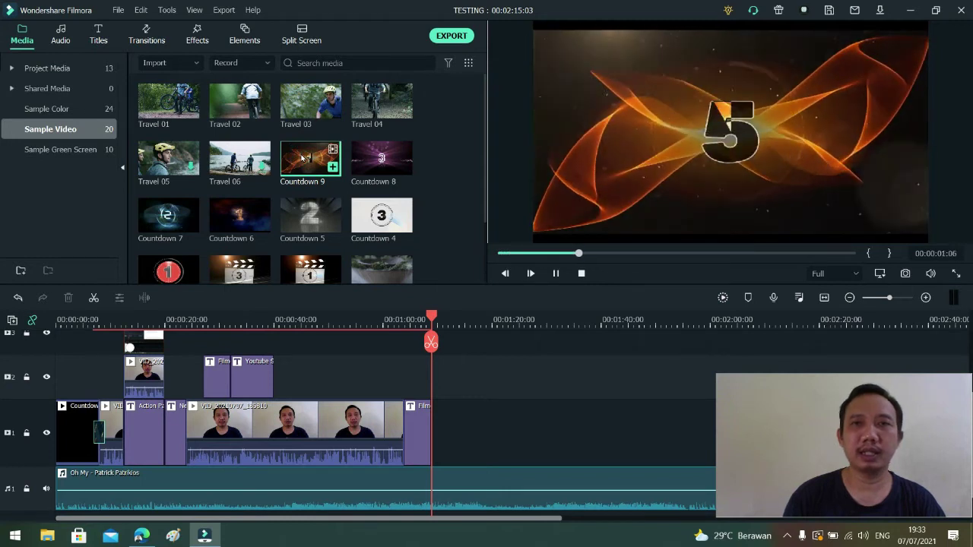
pyautogui.doubleClick(311, 219)
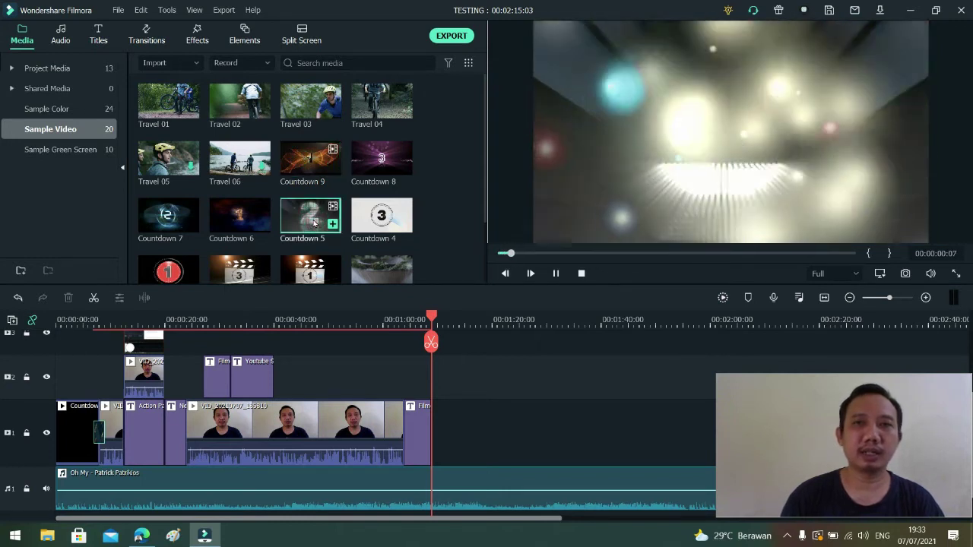
pyautogui.doubleClick(247, 218)
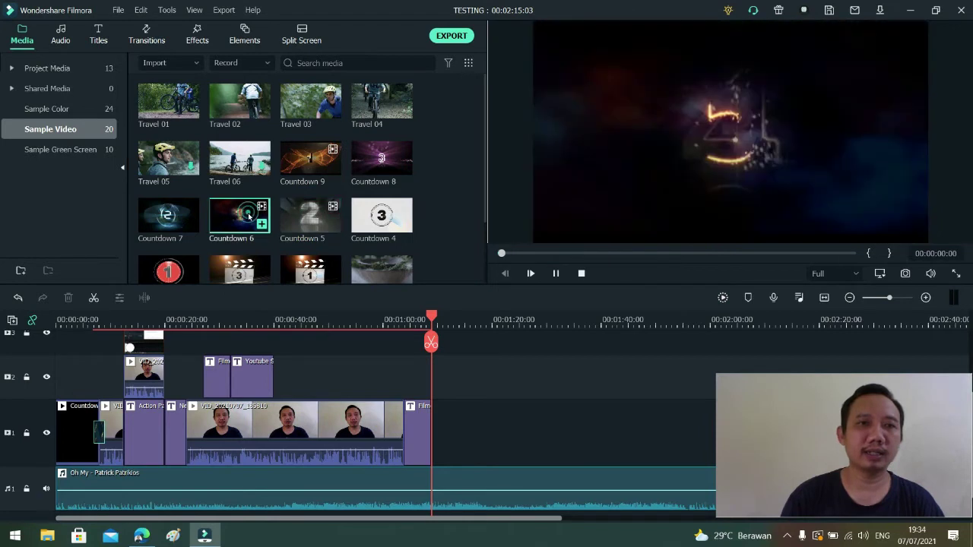
pyautogui.doubleClick(381, 217)
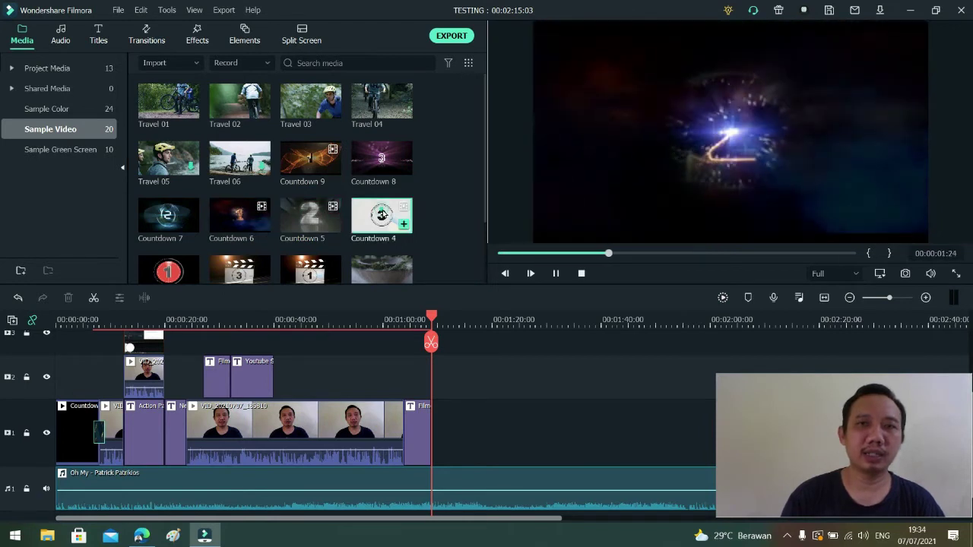
pyautogui.doubleClick(233, 219)
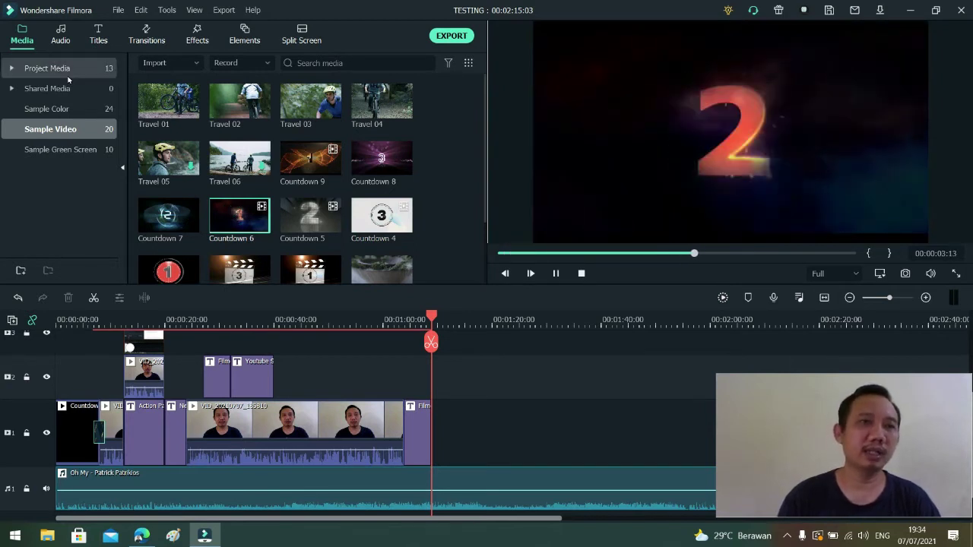
# Look through the downloaded and recommended audio, play the Earth track from the recommended ones, and pause it.
pyautogui.click(61, 35)
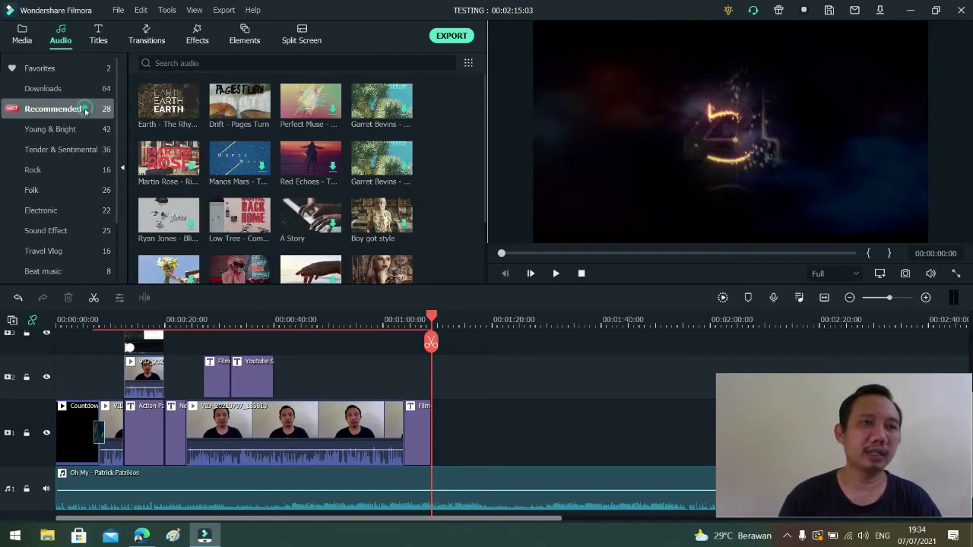
pyautogui.click(59, 89)
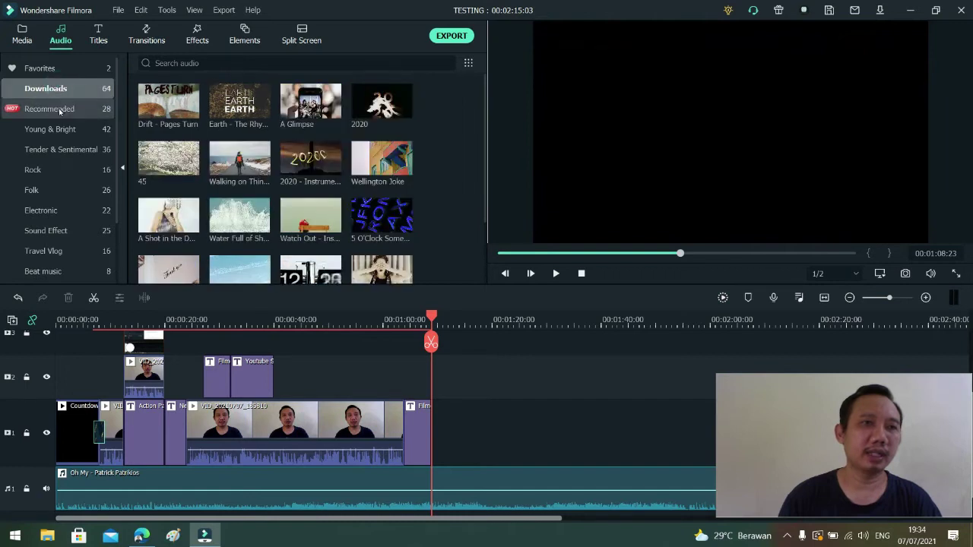
pyautogui.click(57, 112)
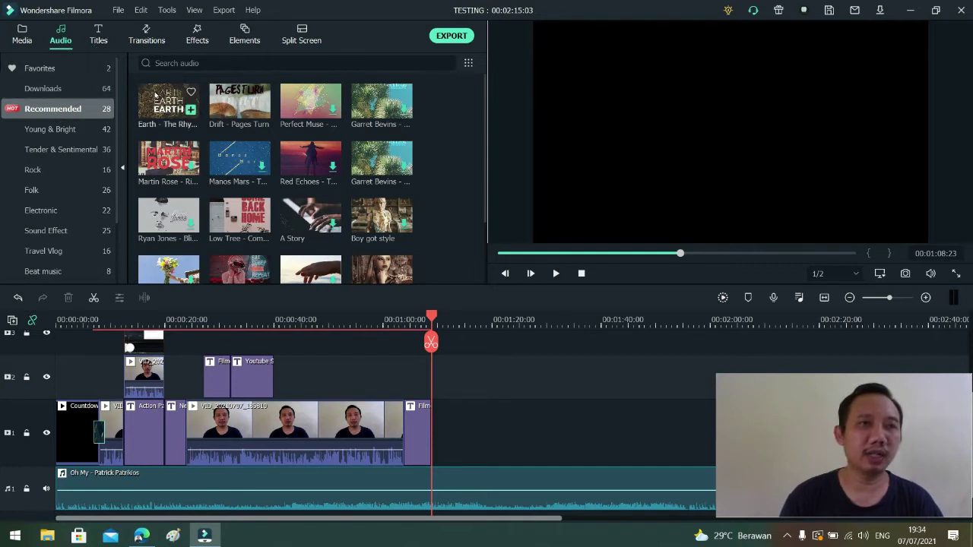
pyautogui.doubleClick(164, 109)
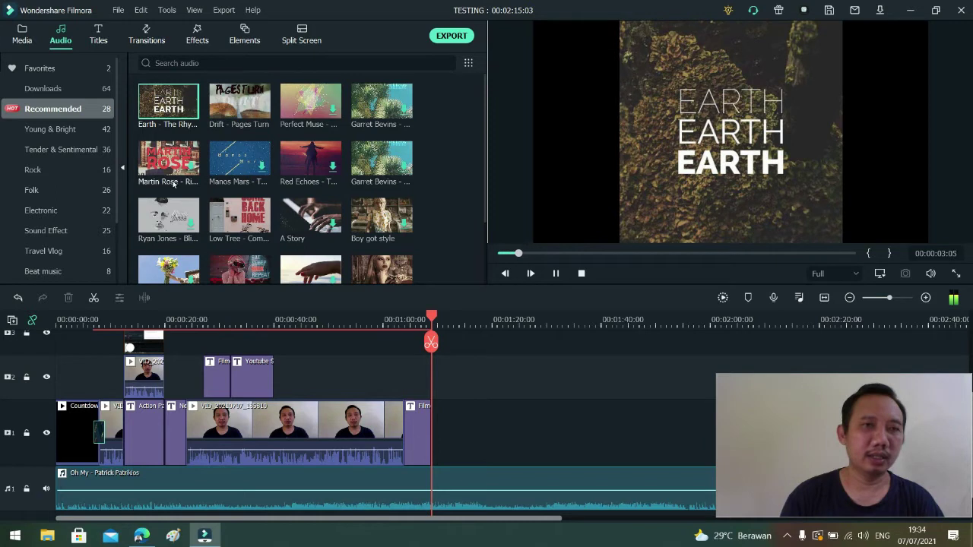
pyautogui.click(555, 274)
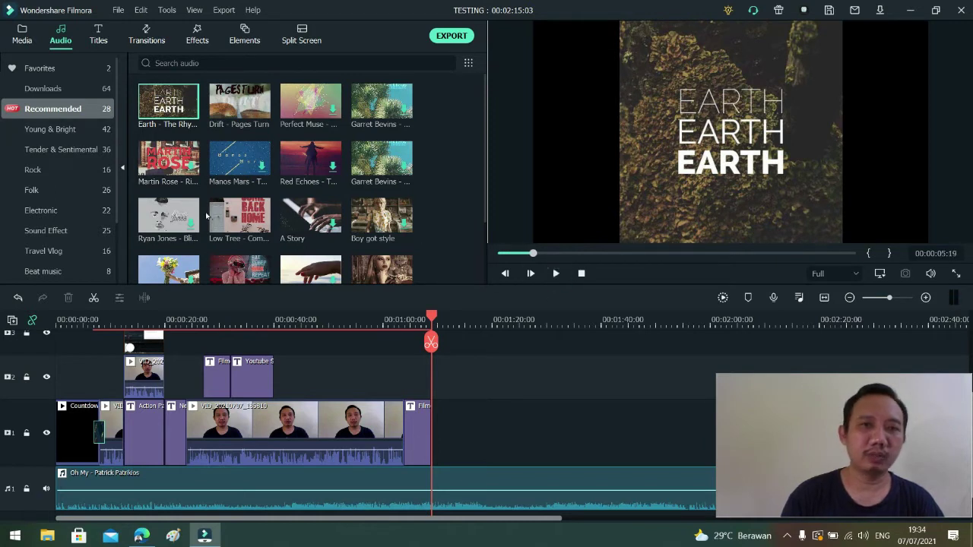
# Browse the recommended titles and preview the Road Trip Pack title.
pyautogui.click(100, 37)
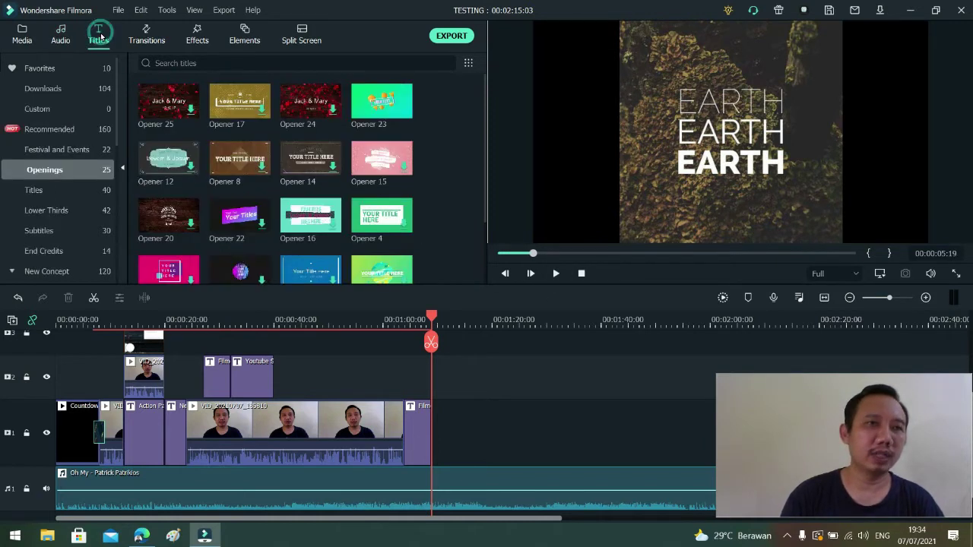
pyautogui.click(73, 129)
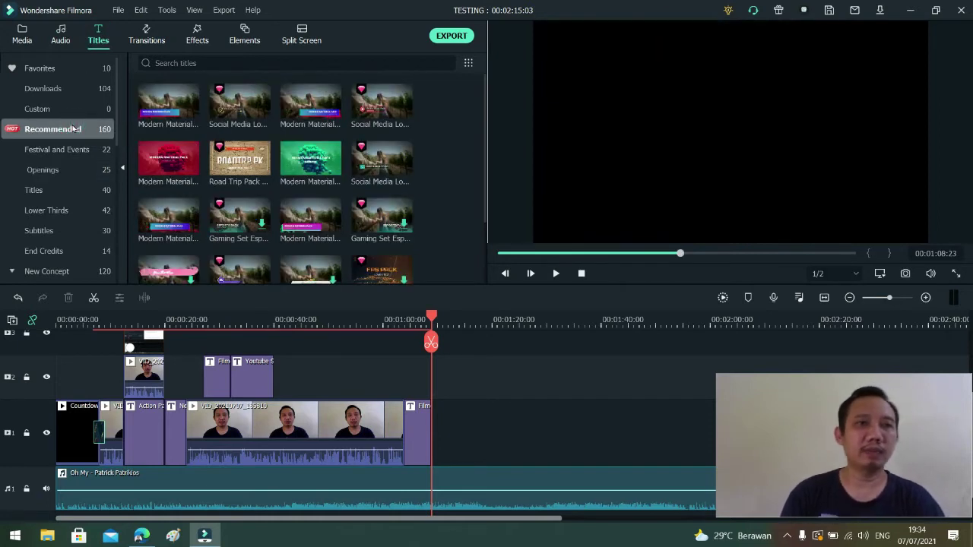
pyautogui.moveTo(233, 168)
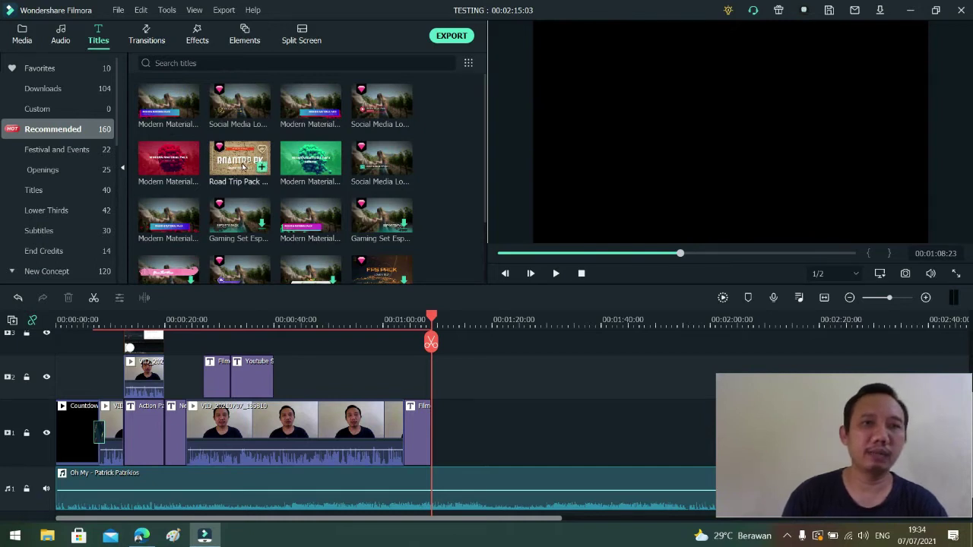
pyautogui.click(241, 167)
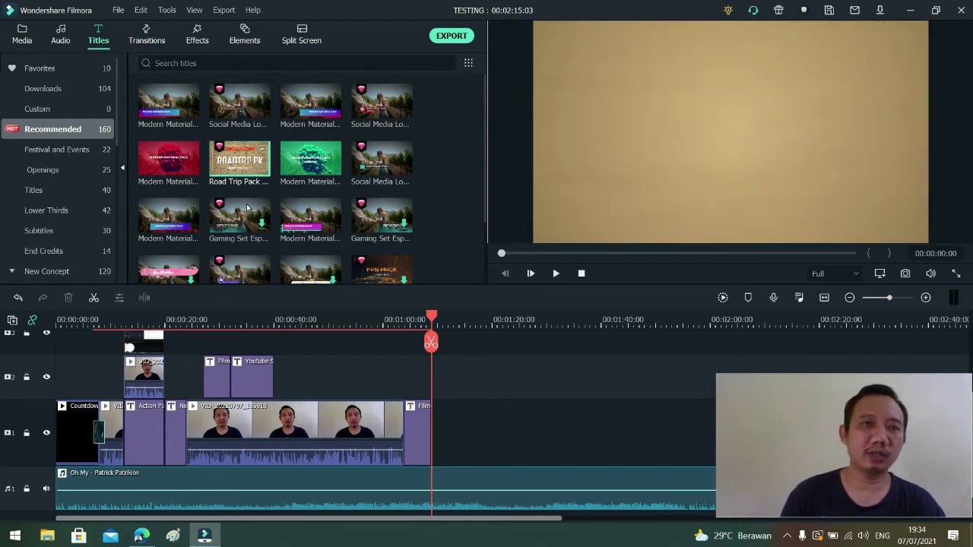
pyautogui.scroll(-5, 248, 214)
pyautogui.scroll(-5, 247, 213)
pyautogui.scroll(1, 315, 134)
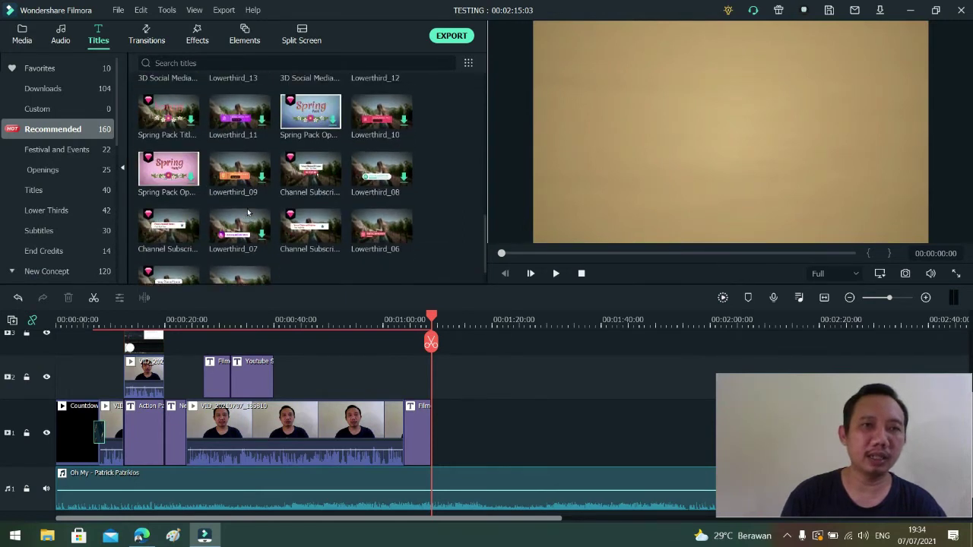
# Look through the Festival and Events titles and the New Concept titles.
pyautogui.click(66, 149)
pyautogui.scroll(-2, 64, 202)
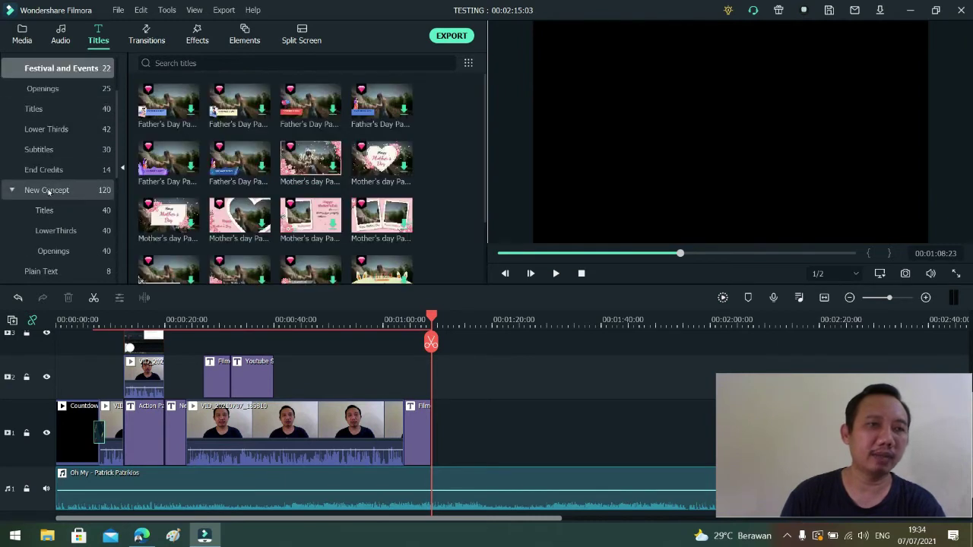
pyautogui.click(48, 192)
pyautogui.click(49, 191)
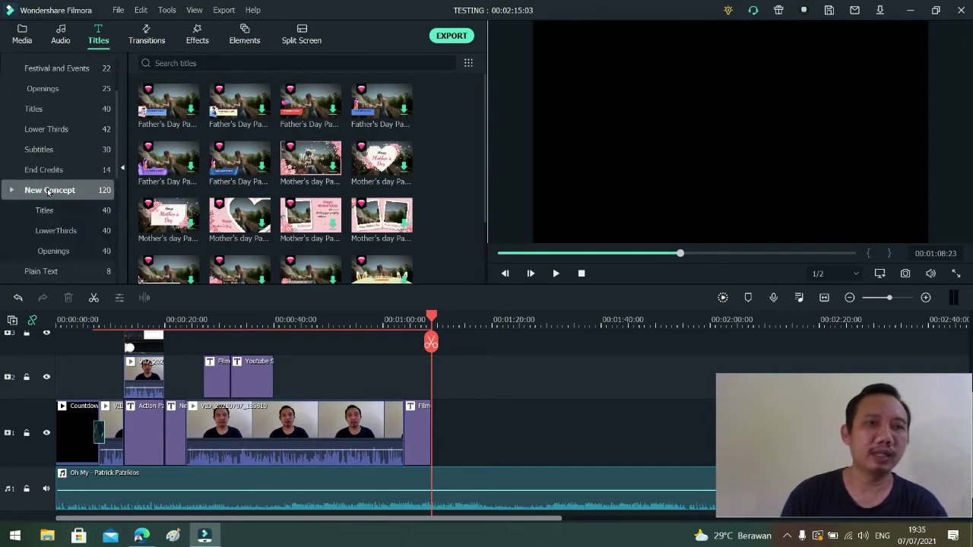
pyautogui.click(56, 191)
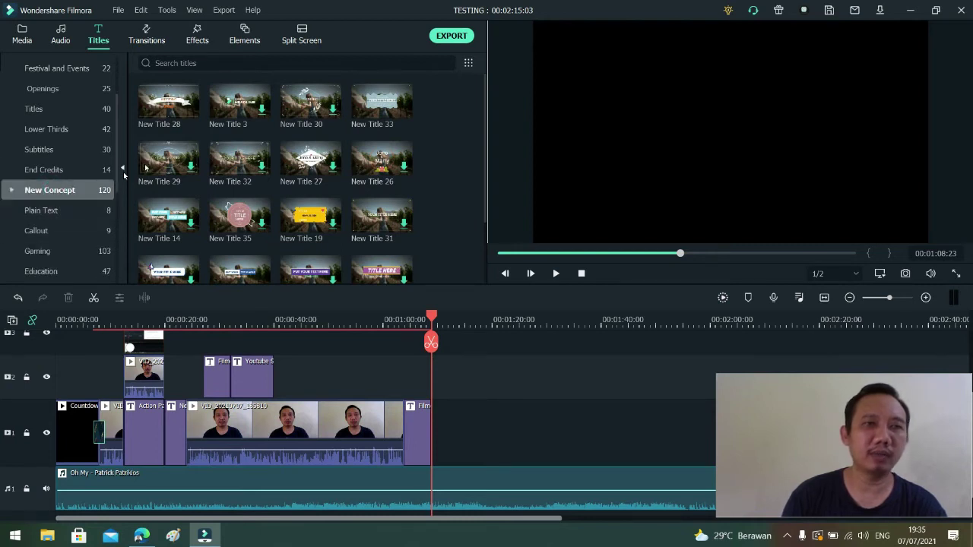
# Look through the Plain Text and Callout titles and preview Callout 1.
pyautogui.click(54, 207)
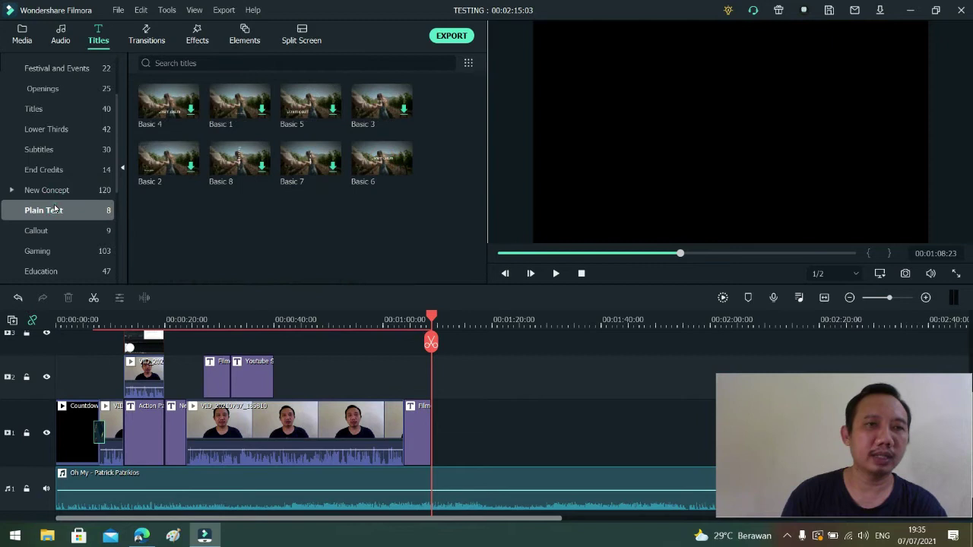
pyautogui.click(51, 237)
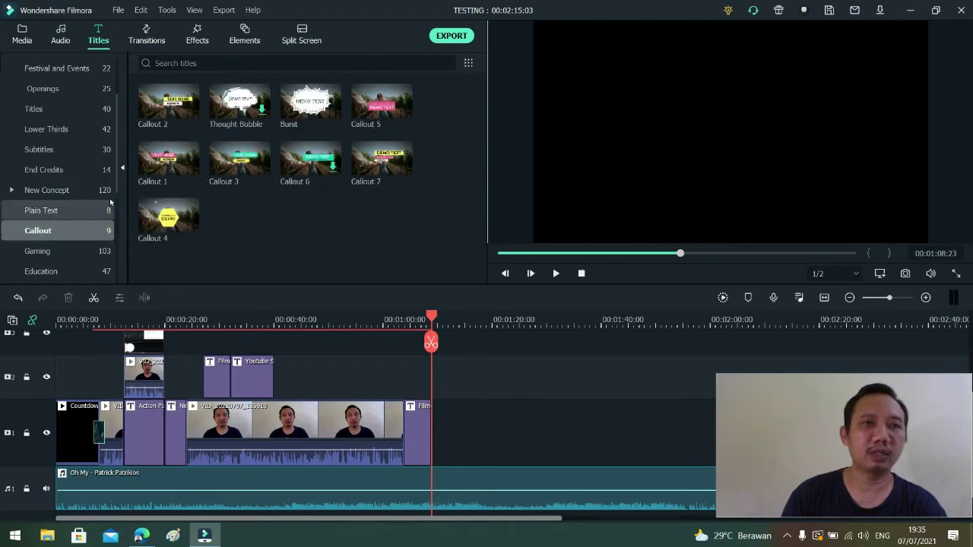
pyautogui.click(171, 162)
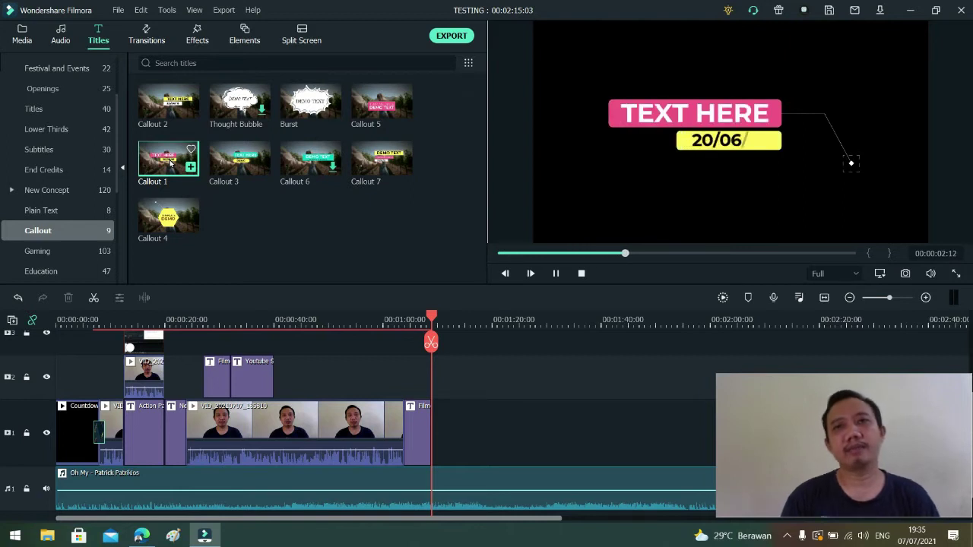
# Expand the New Concept group, examine its Titles presets, and collapse the group again.
pyautogui.click(50, 190)
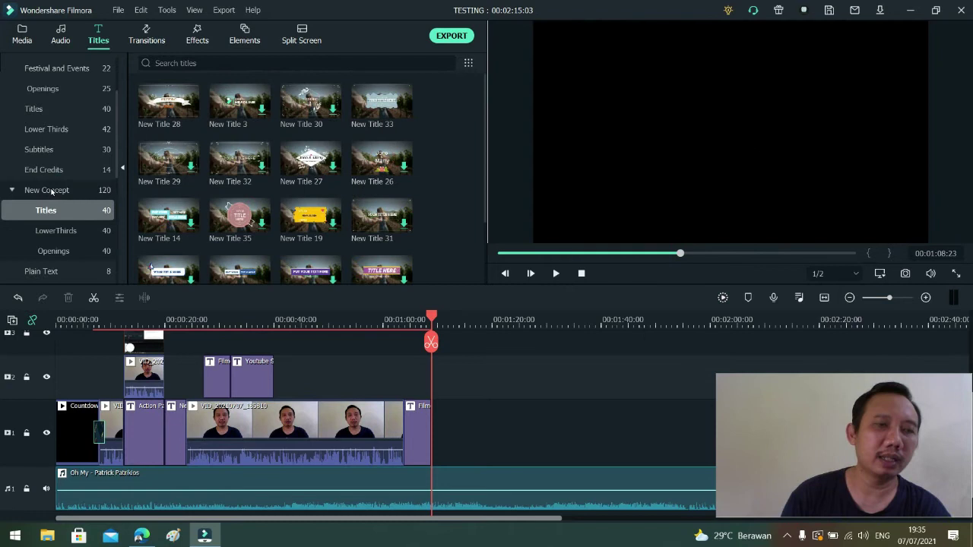
pyautogui.click(51, 191)
pyautogui.click(11, 191)
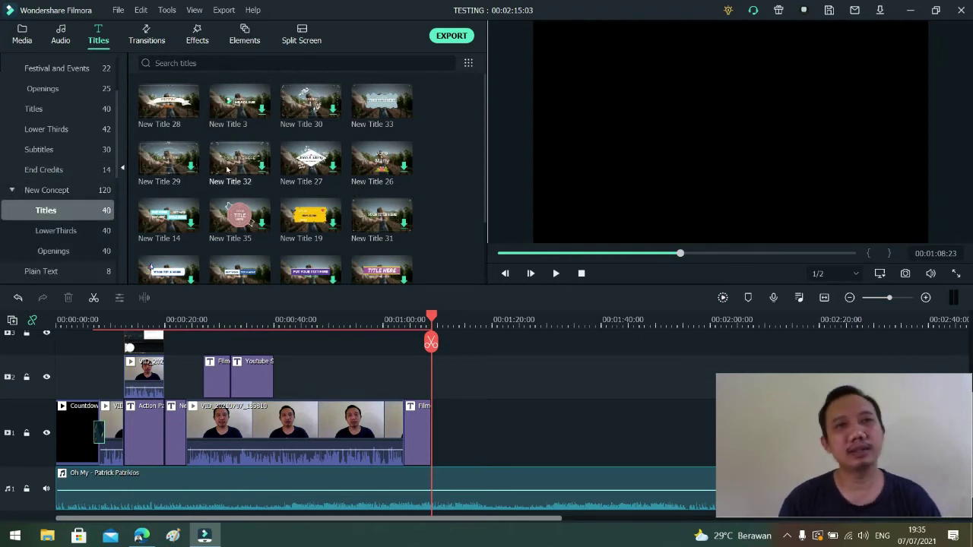
pyautogui.scroll(-5, 228, 175)
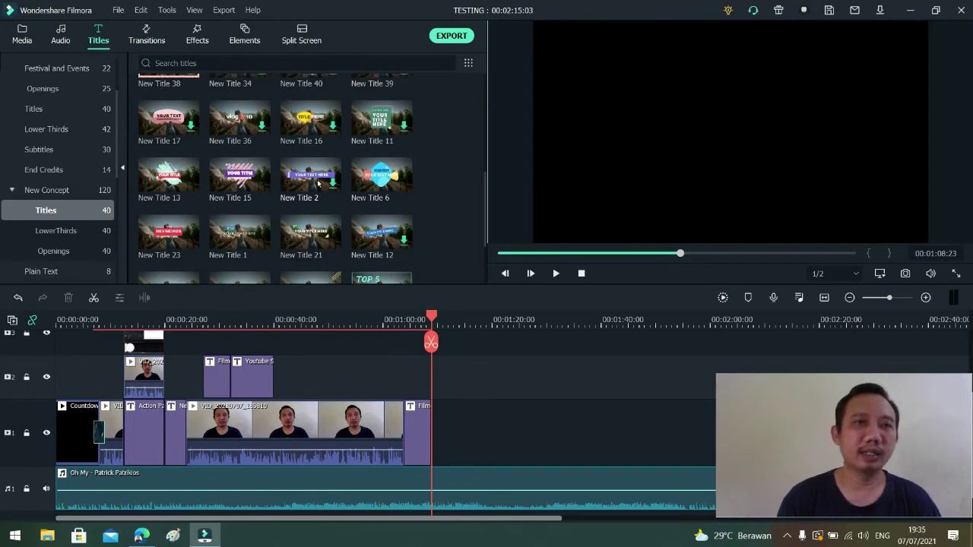
pyautogui.scroll(-2, 318, 182)
pyautogui.scroll(5, 318, 180)
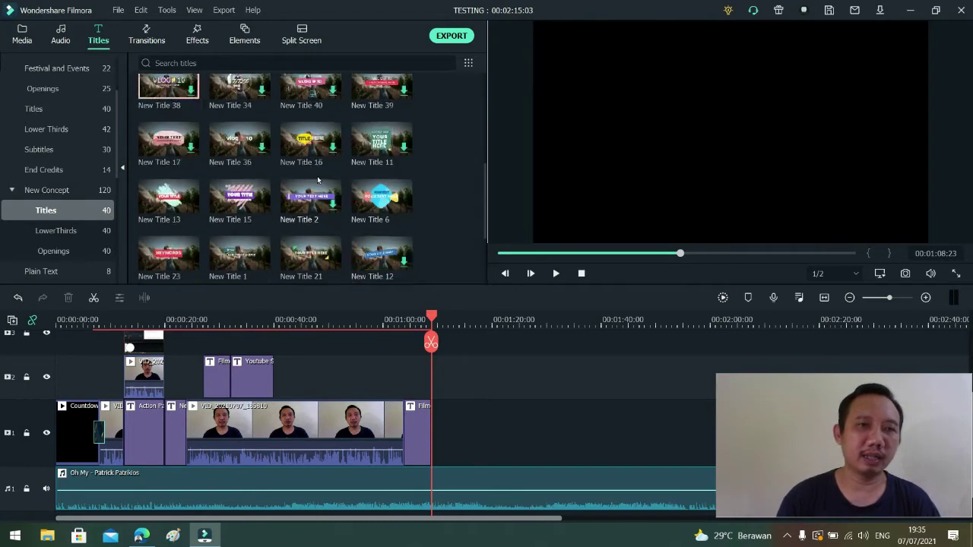
pyautogui.click(74, 192)
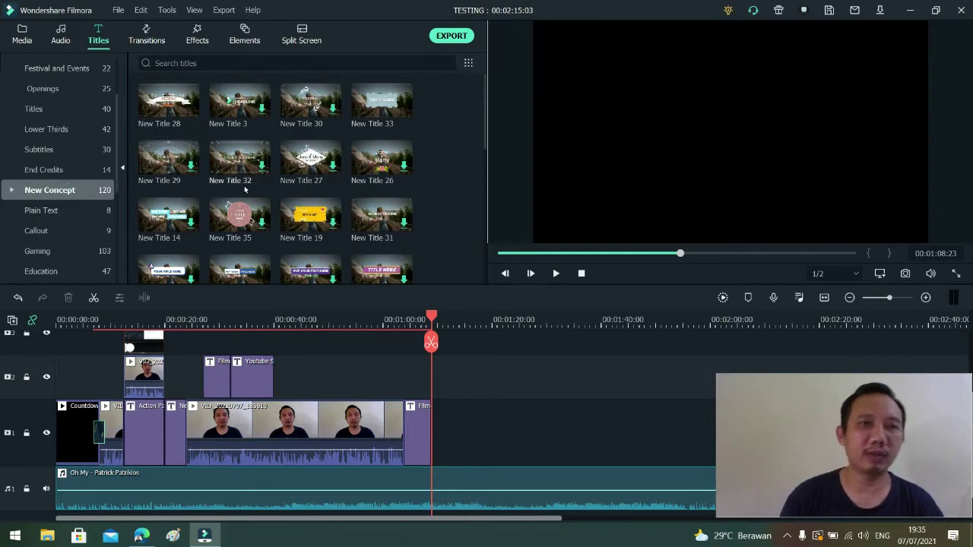
# Browse the Filmstock transitions and preview the checkered Tech Review transition and the blue-striped News Broadcast transition.
pyautogui.click(153, 40)
pyautogui.moveTo(167, 107)
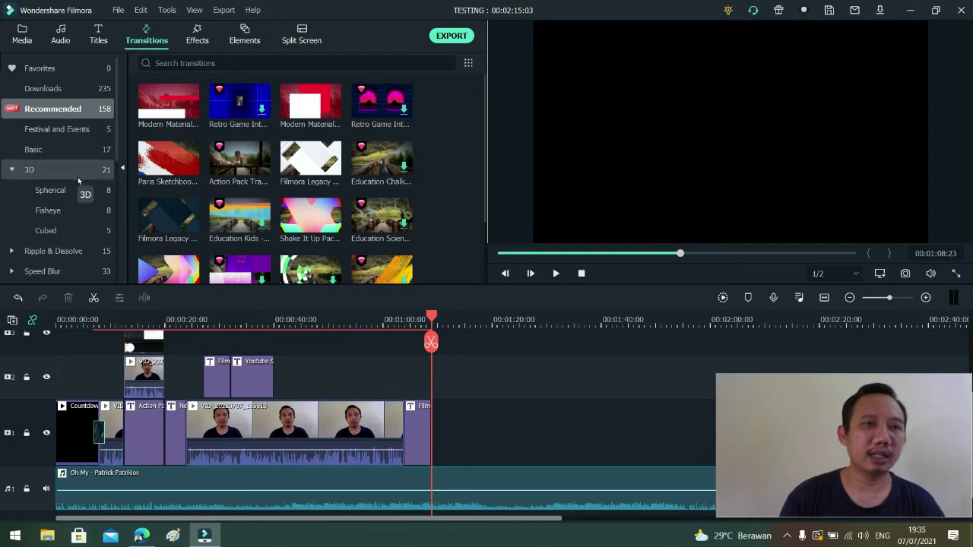
pyautogui.scroll(-7, 78, 177)
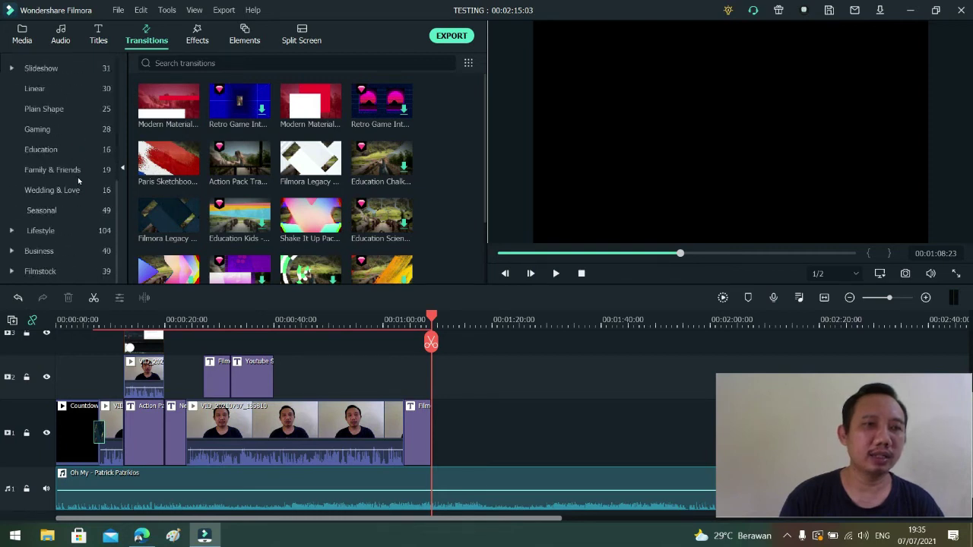
pyautogui.click(51, 271)
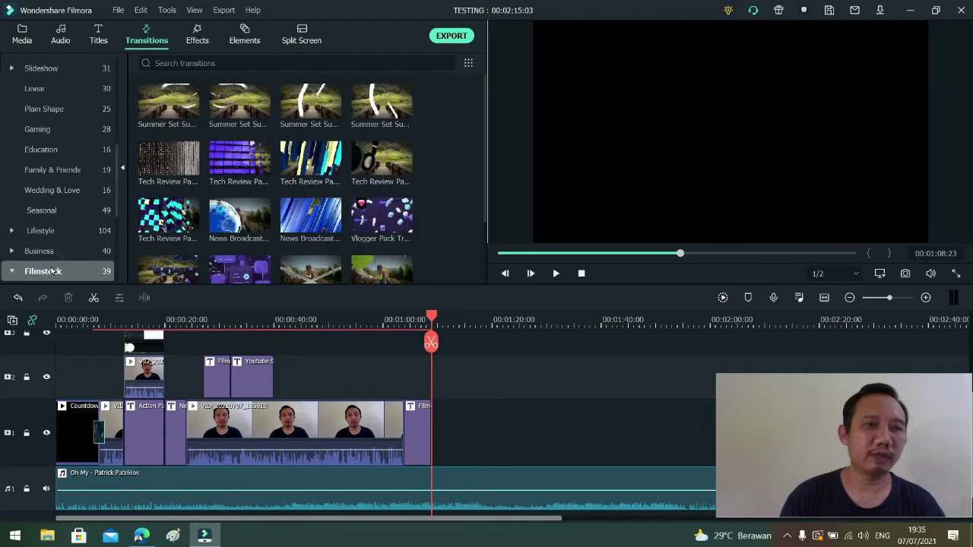
pyautogui.click(171, 223)
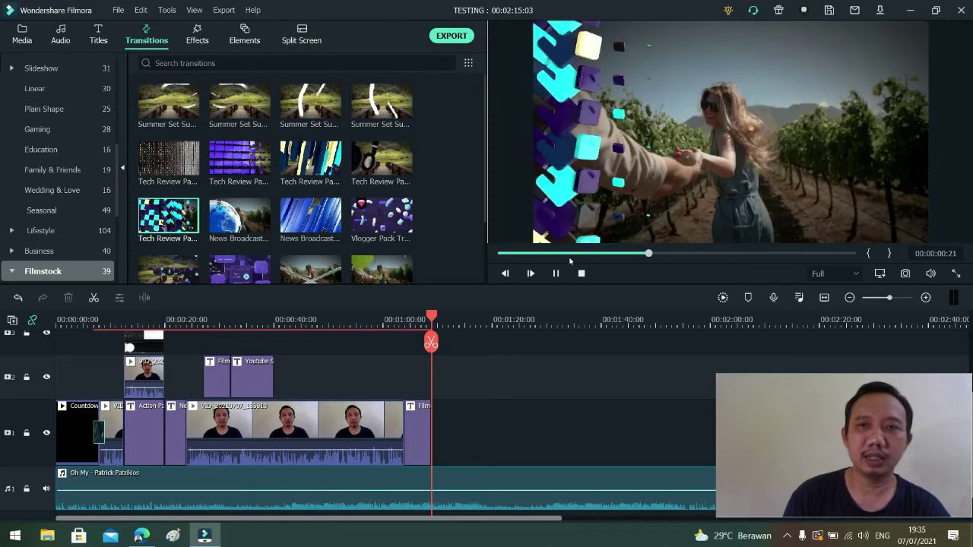
pyautogui.click(311, 215)
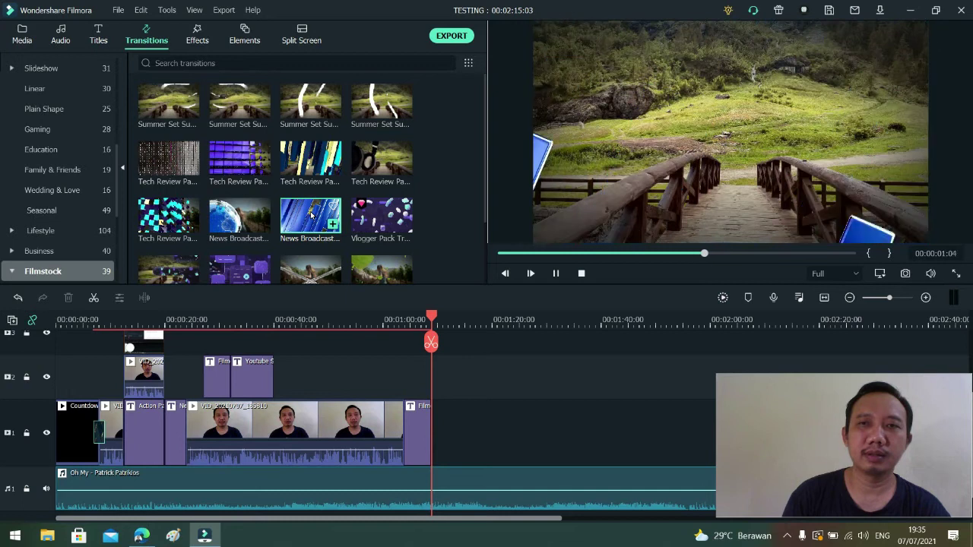
# Preview the globe News Broadcast transition, then the Recommended Modern Material and first Retro Game transitions.
pyautogui.click(230, 215)
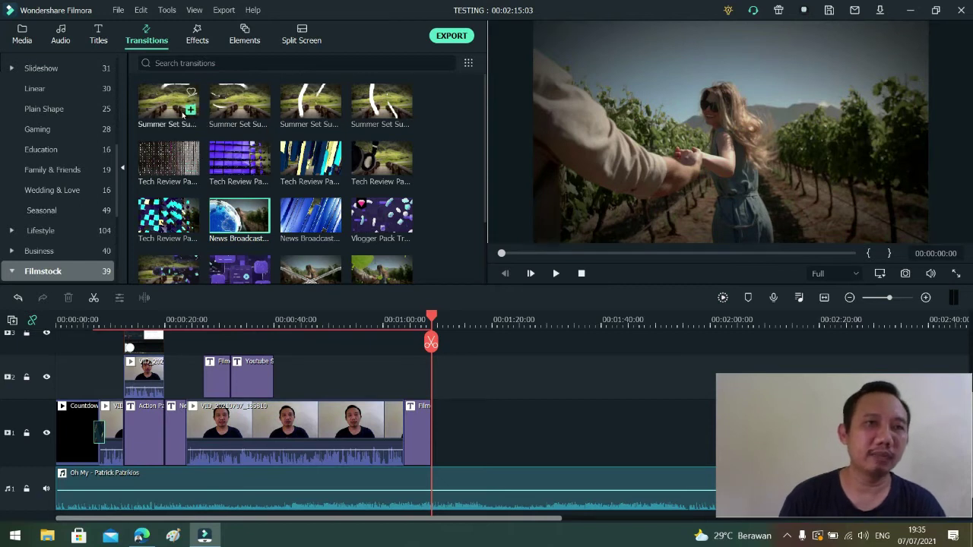
pyautogui.scroll(5, 85, 143)
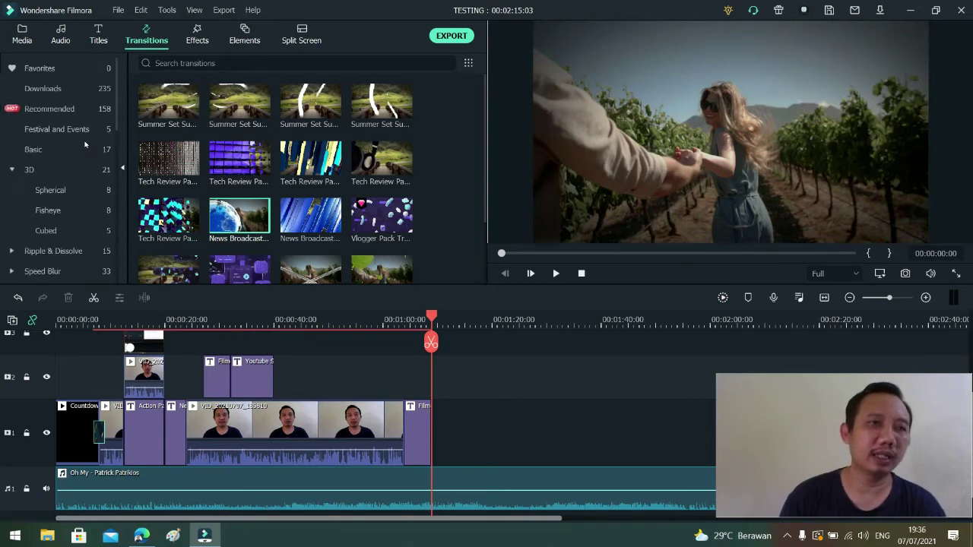
pyautogui.click(67, 107)
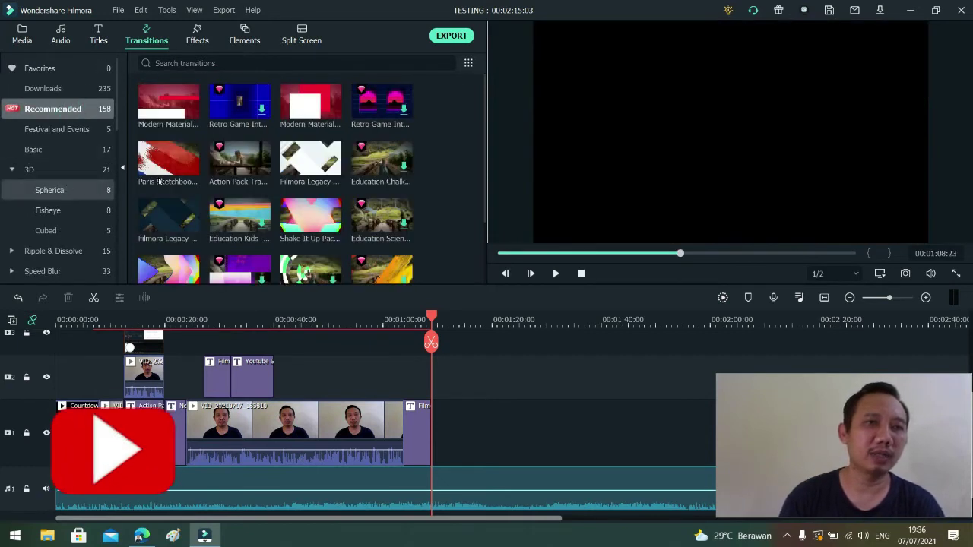
pyautogui.click(173, 108)
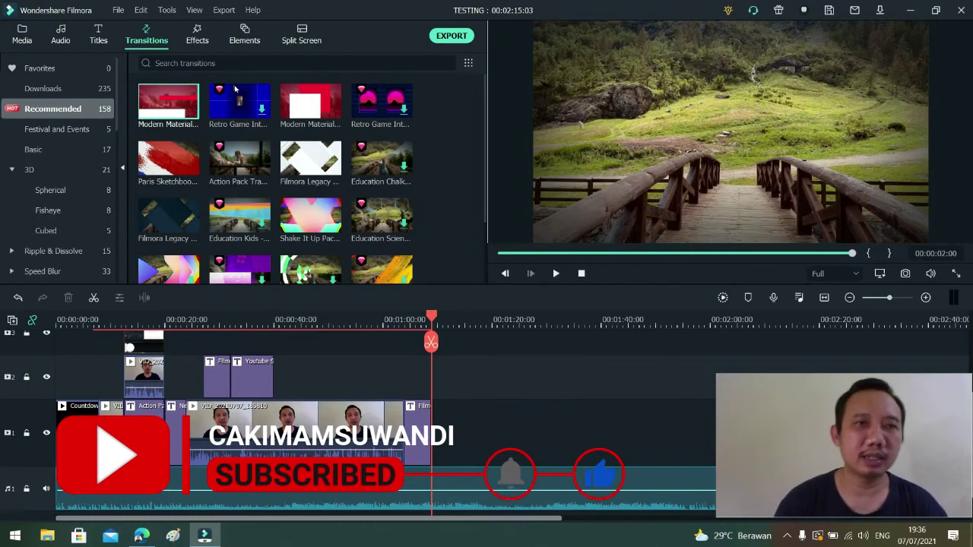
pyautogui.click(236, 93)
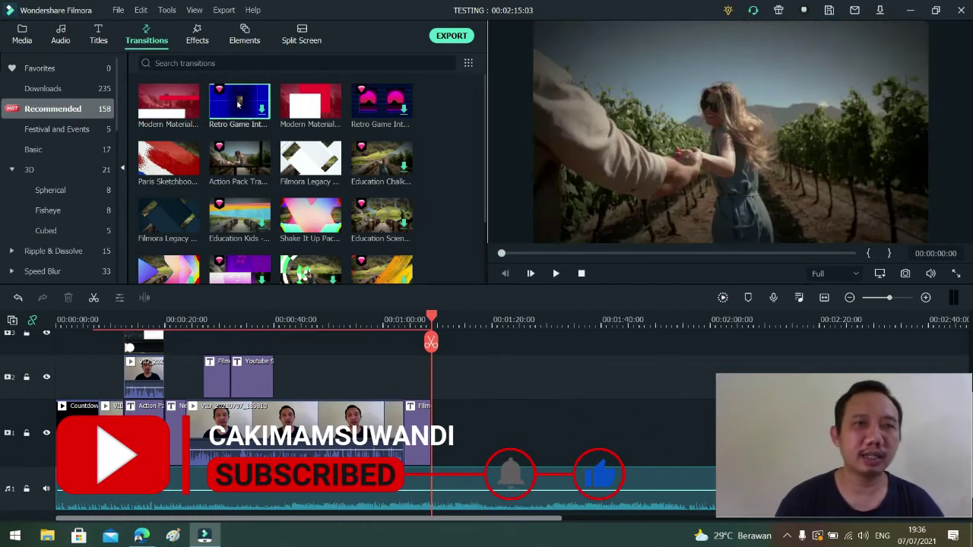
pyautogui.click(300, 109)
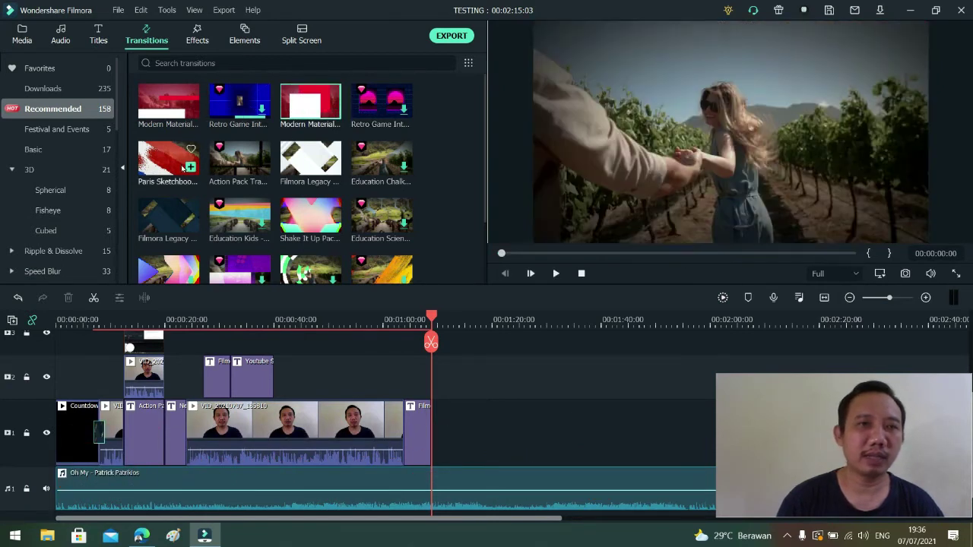
# Look through the AI Portrait, AR Stickers and Audio Effects categories of the effects library, ending on AI Portrait.
pyautogui.click(197, 42)
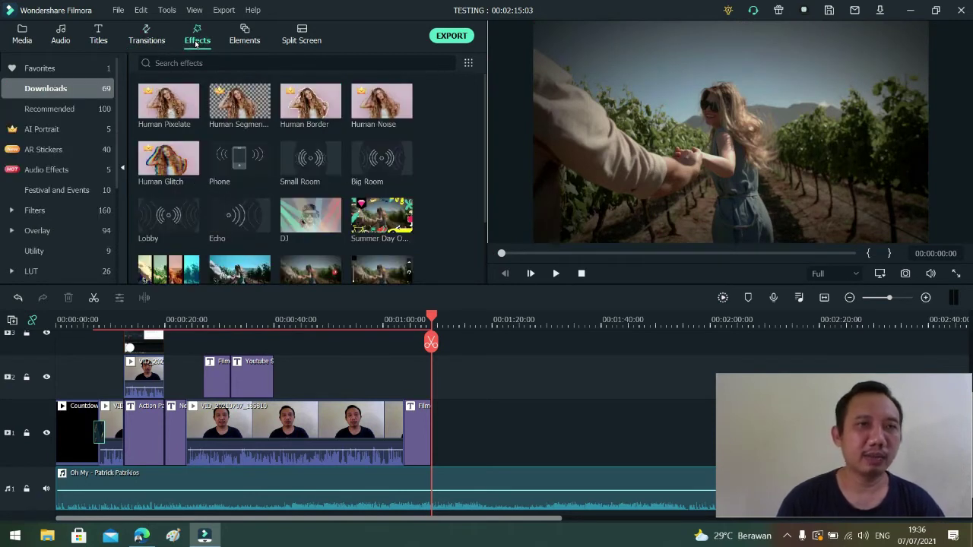
pyautogui.click(71, 143)
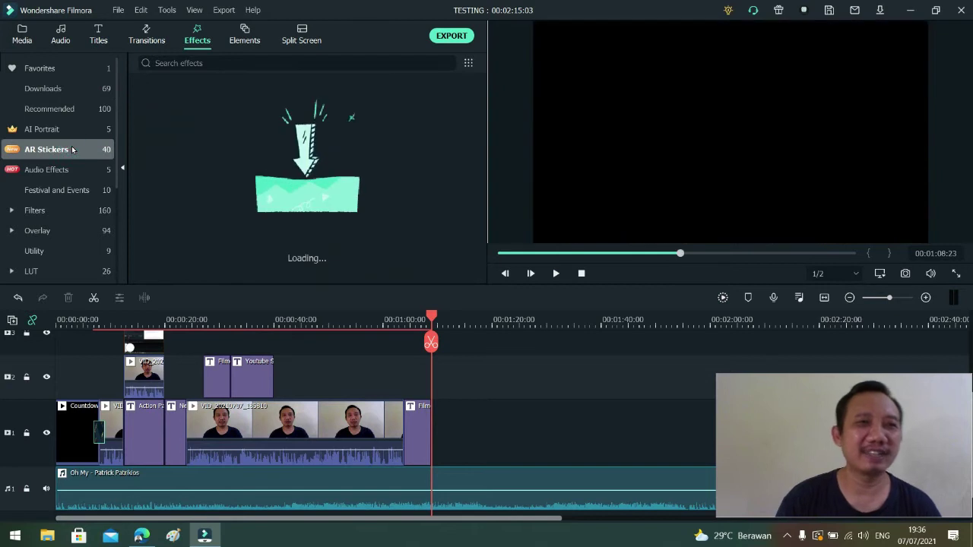
pyautogui.click(73, 130)
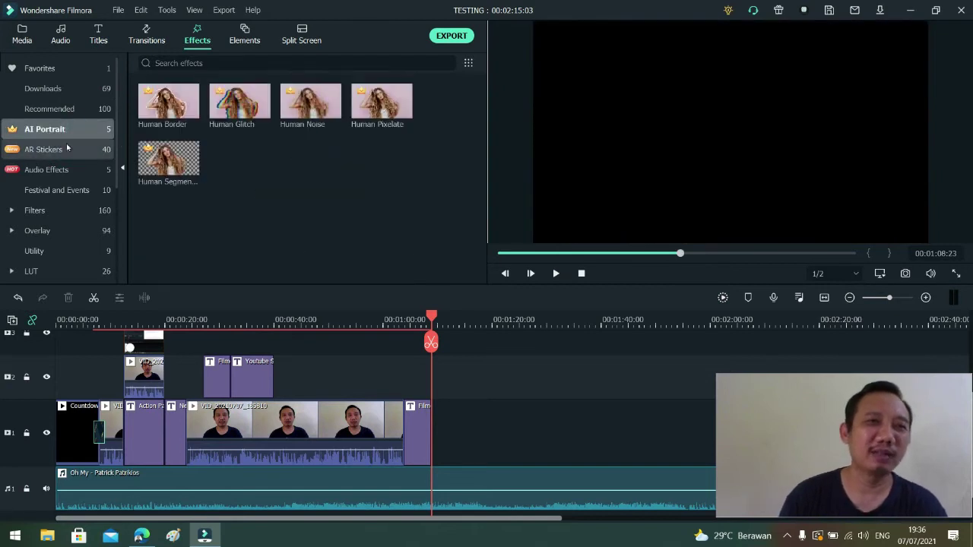
pyautogui.click(66, 142)
pyautogui.click(63, 170)
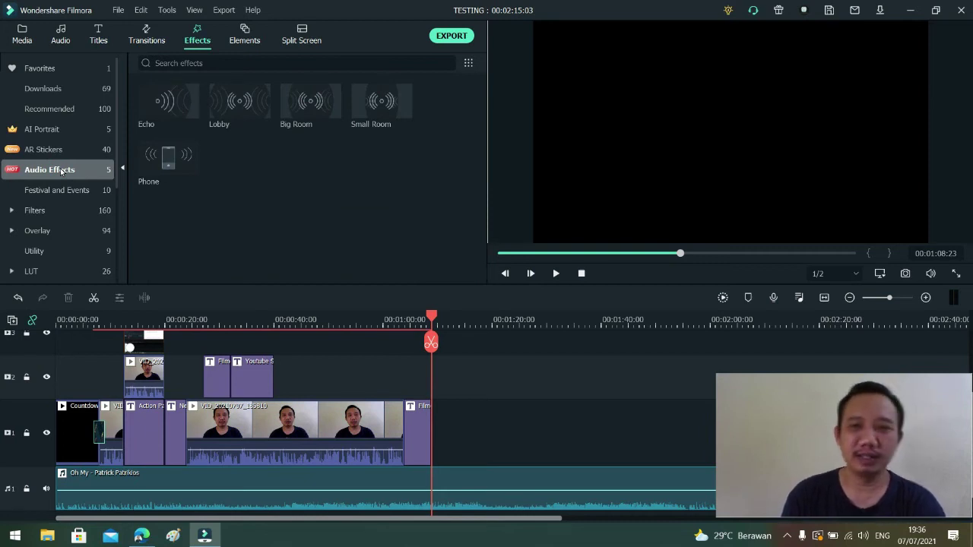
pyautogui.click(50, 130)
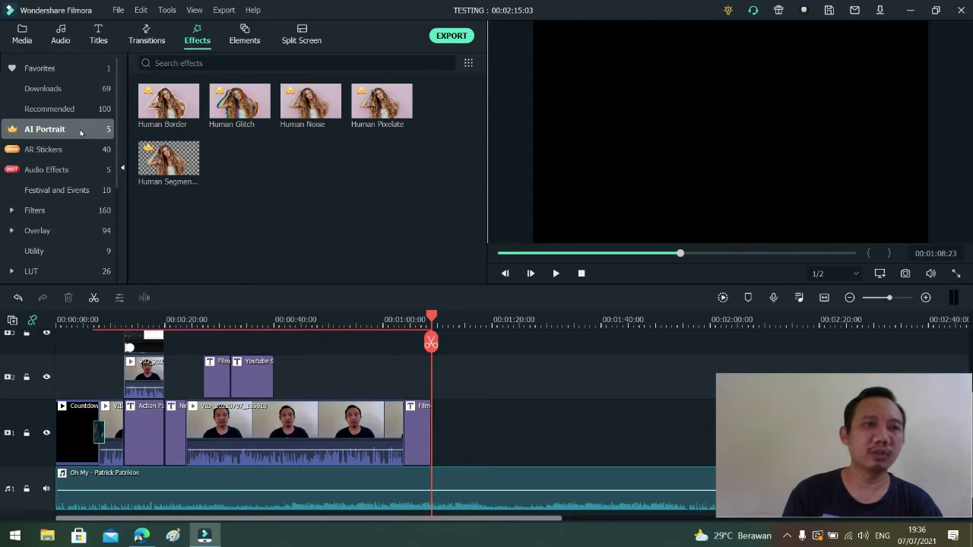
pyautogui.moveTo(70, 133)
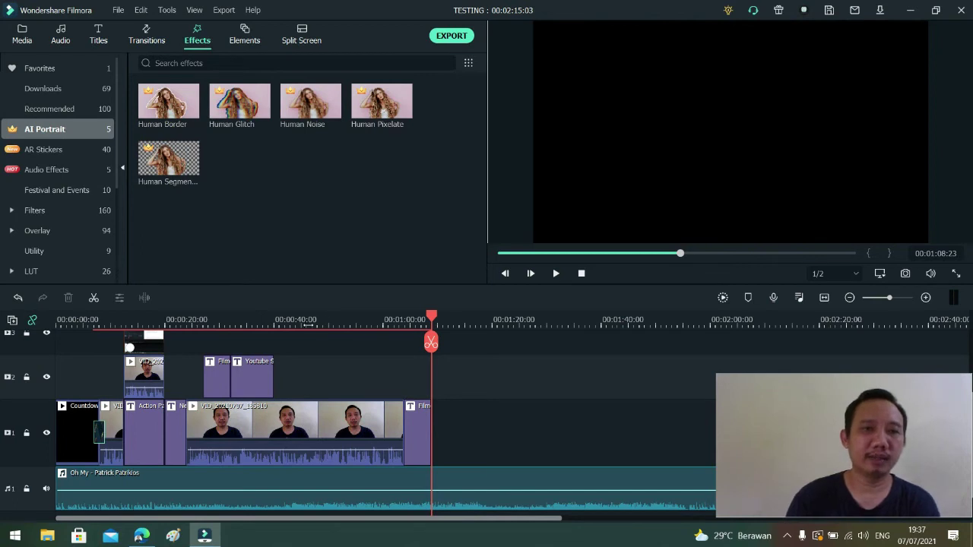
# Browse the AR Stickers effects, preview the DJ sticker and download the Cherries sticker.
pyautogui.click(59, 152)
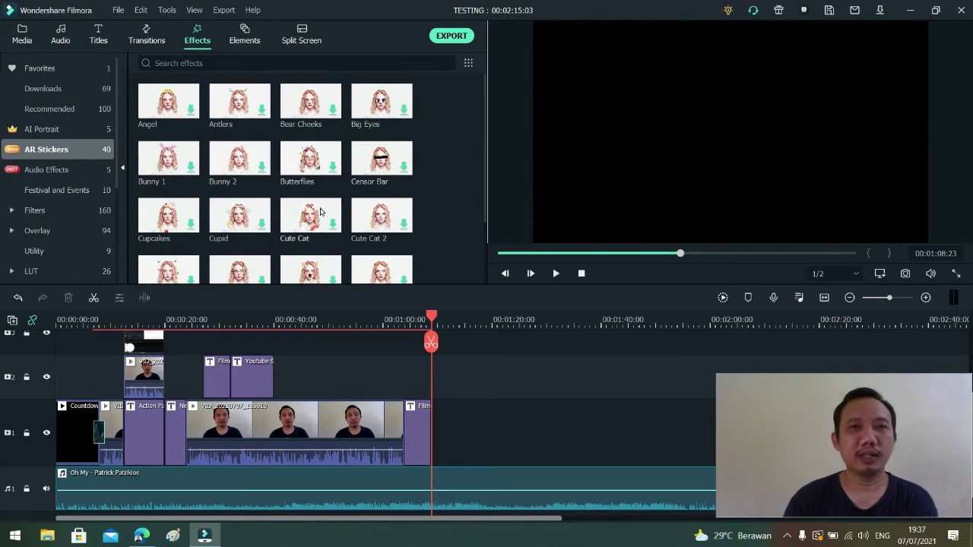
pyautogui.scroll(-5, 320, 212)
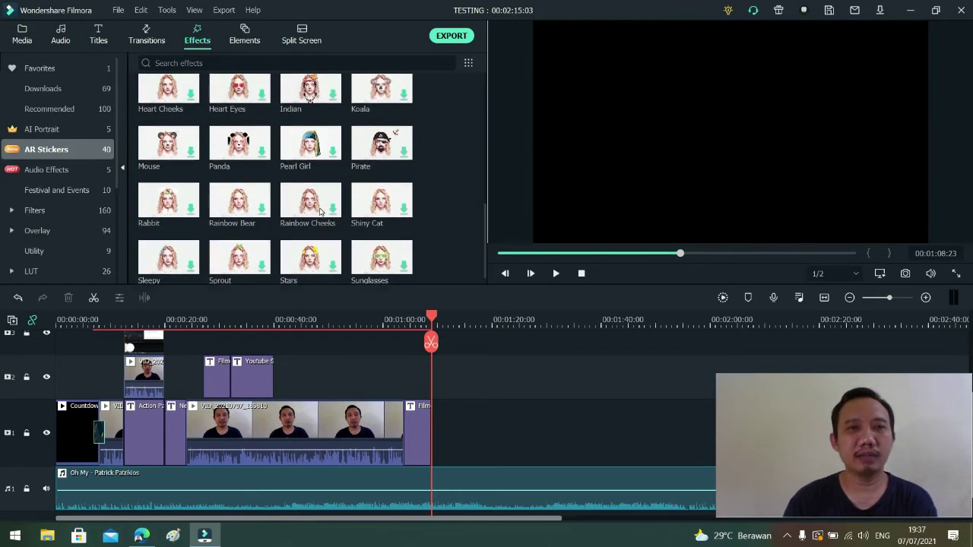
pyautogui.scroll(2, 320, 213)
pyautogui.scroll(1, 320, 212)
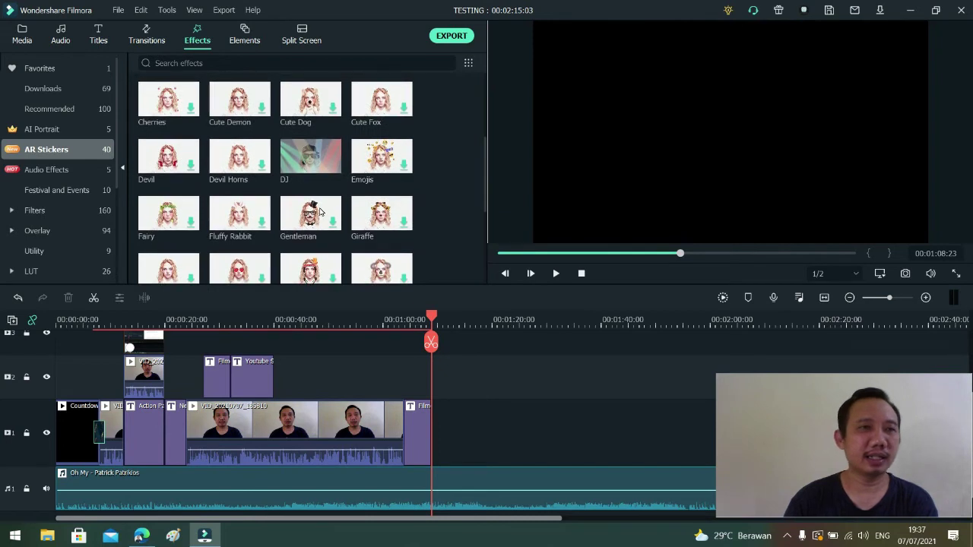
pyautogui.click(306, 163)
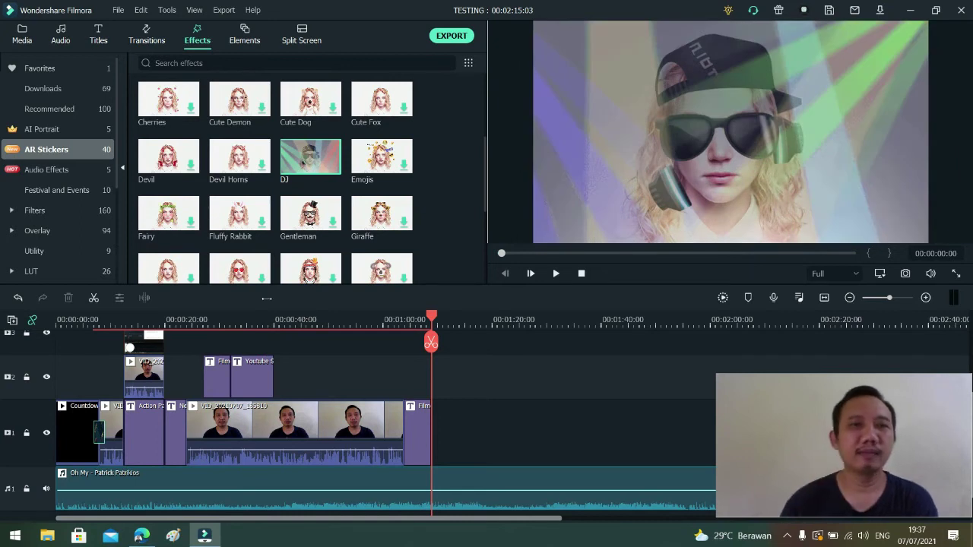
pyautogui.click(177, 106)
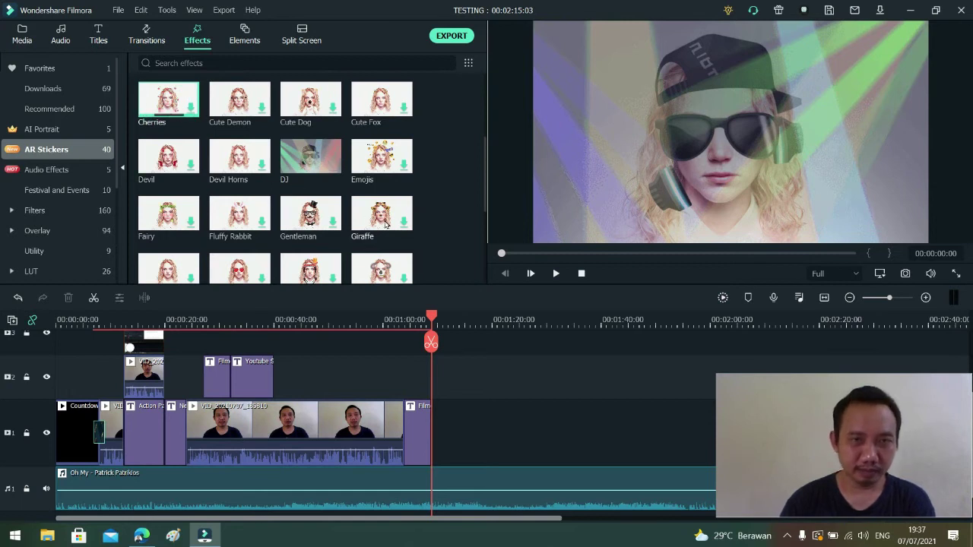
# Show the Audio Effects category and preview the Echo effect.
pyautogui.click(70, 169)
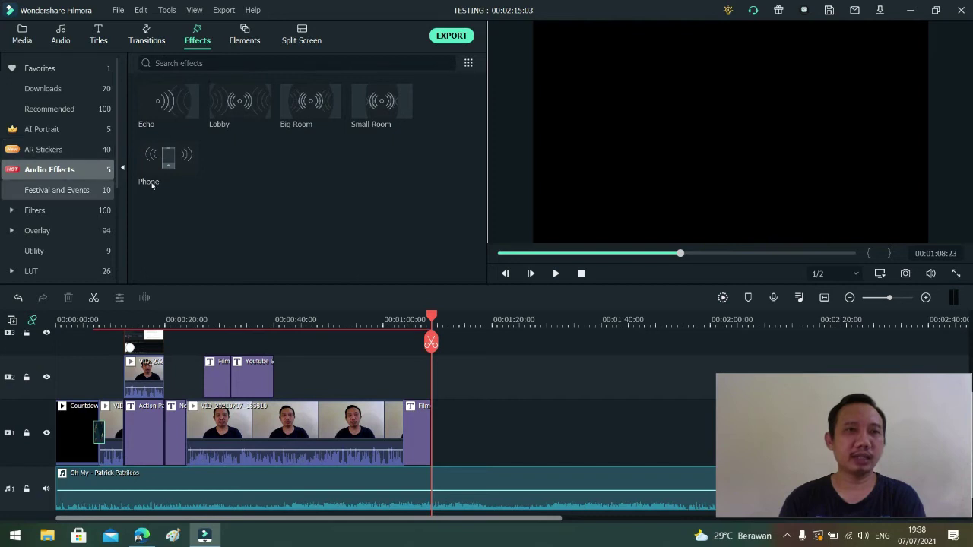
pyautogui.click(168, 110)
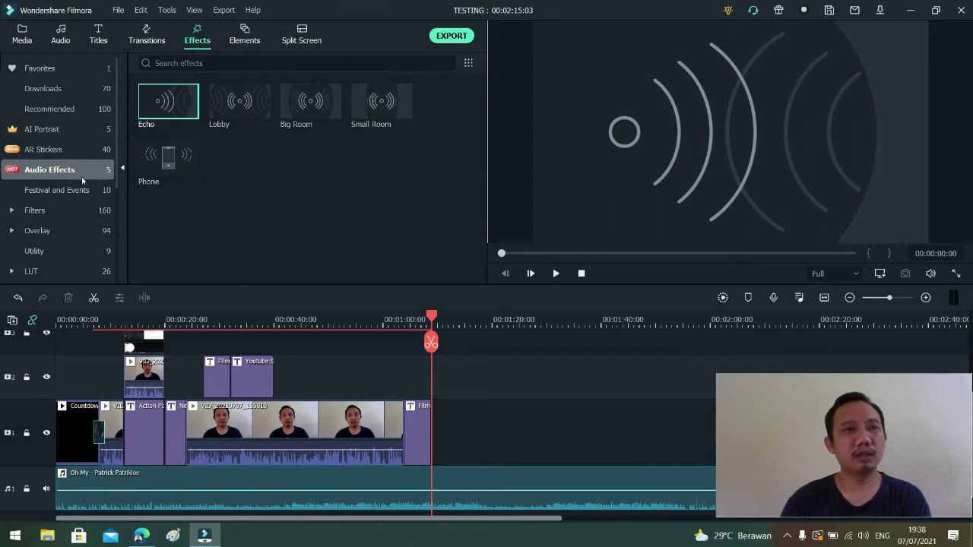
# Look through the Recommended category of the elements library.
pyautogui.click(244, 34)
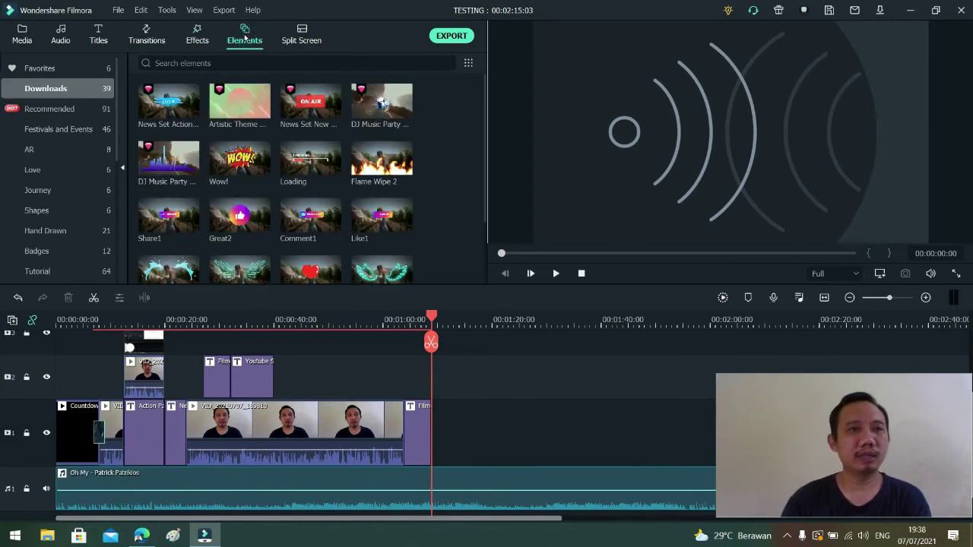
pyautogui.click(68, 109)
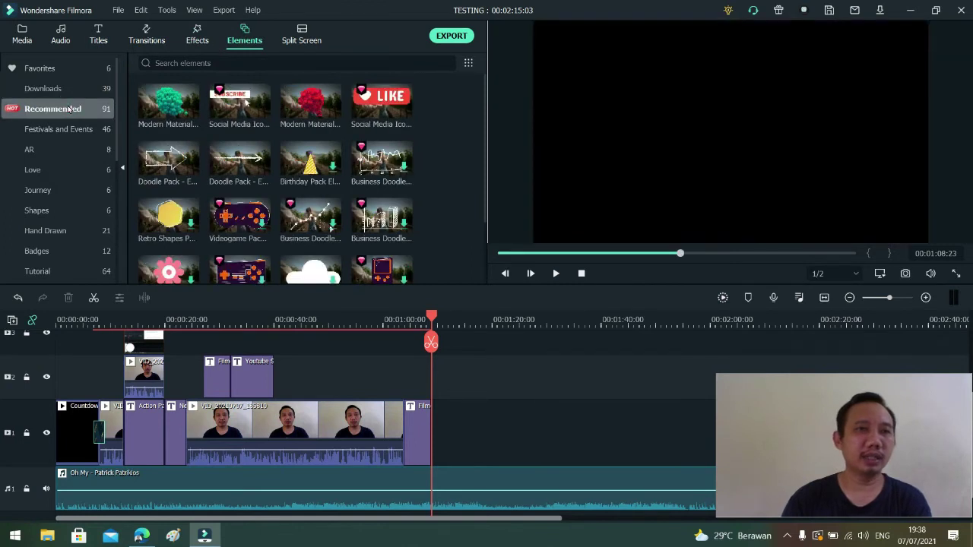
pyautogui.scroll(-8, 341, 194)
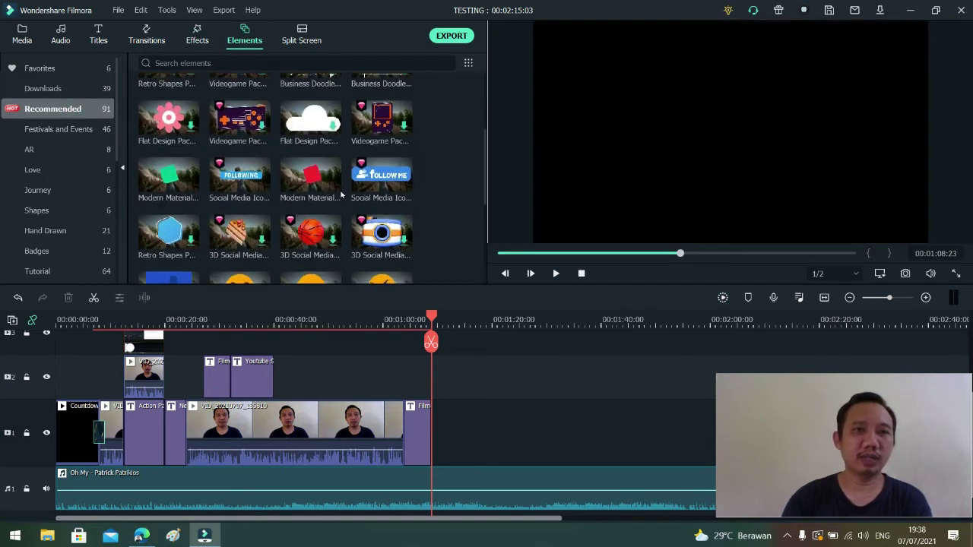
pyautogui.scroll(-10, 341, 195)
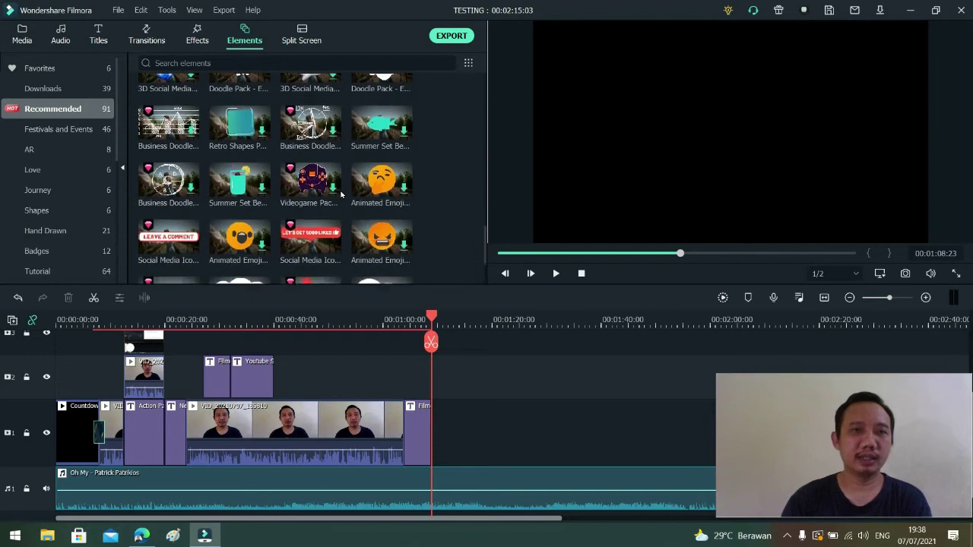
pyautogui.scroll(3, 340, 195)
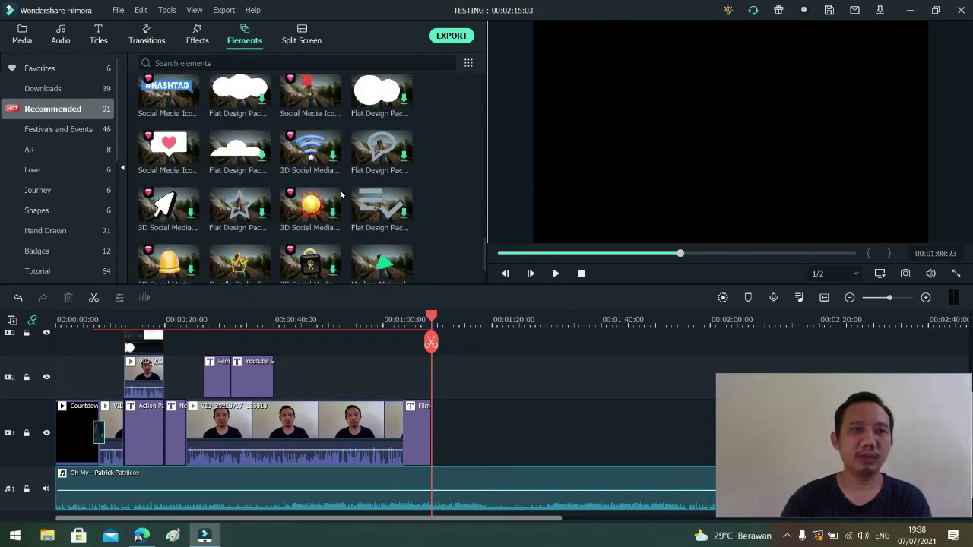
pyautogui.scroll(-4, 340, 194)
pyautogui.scroll(10, 340, 194)
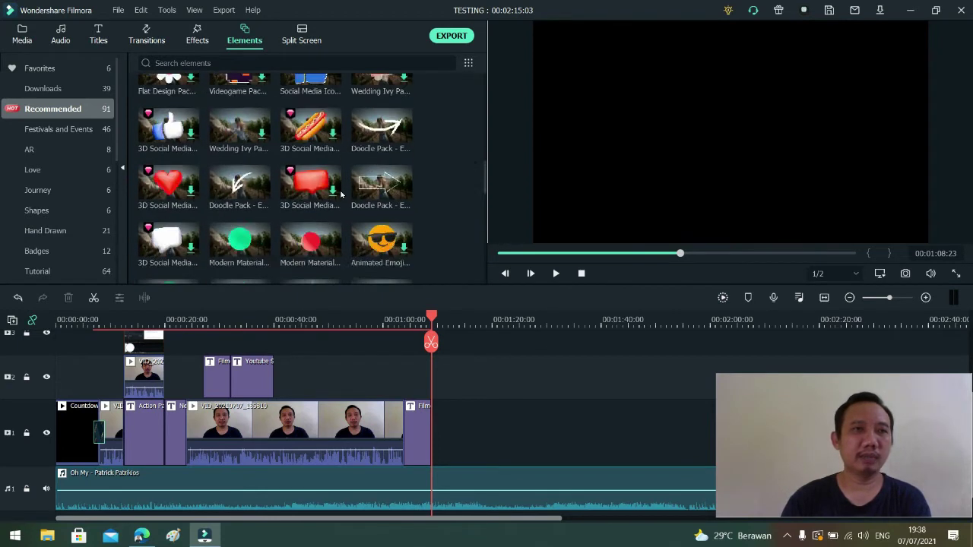
# Browse the downloaded elements and preview the On Air News Set, Blud Neon Winds and Neon Wings elements.
pyautogui.click(67, 97)
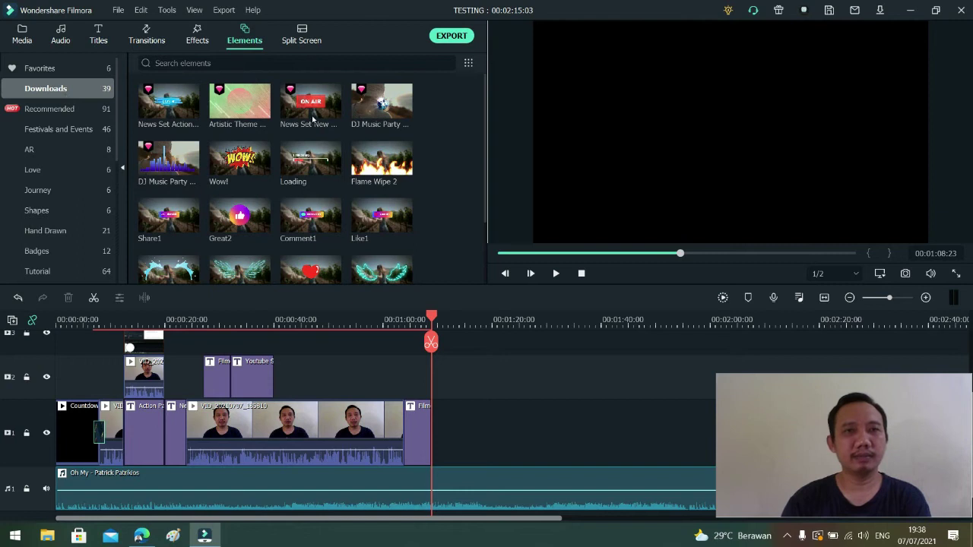
pyautogui.click(310, 105)
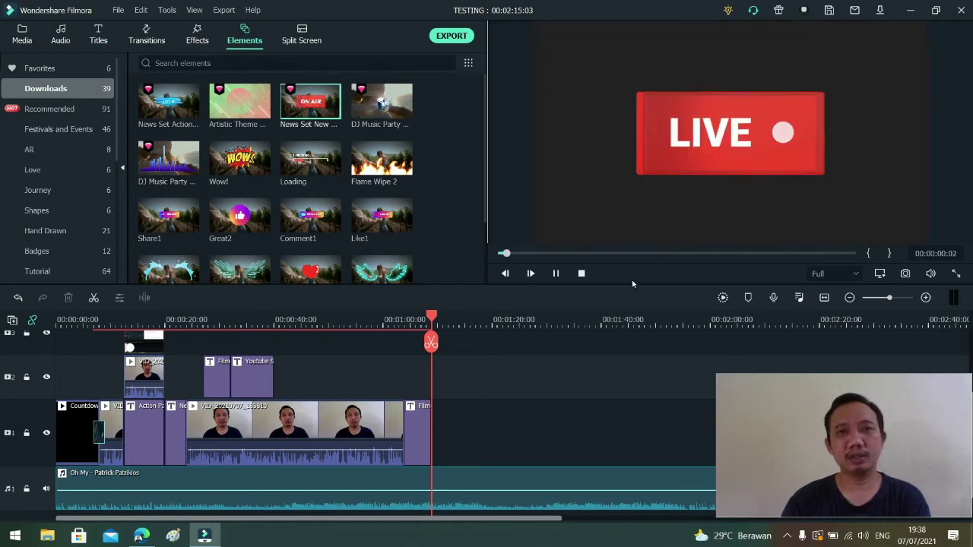
pyautogui.moveTo(259, 218)
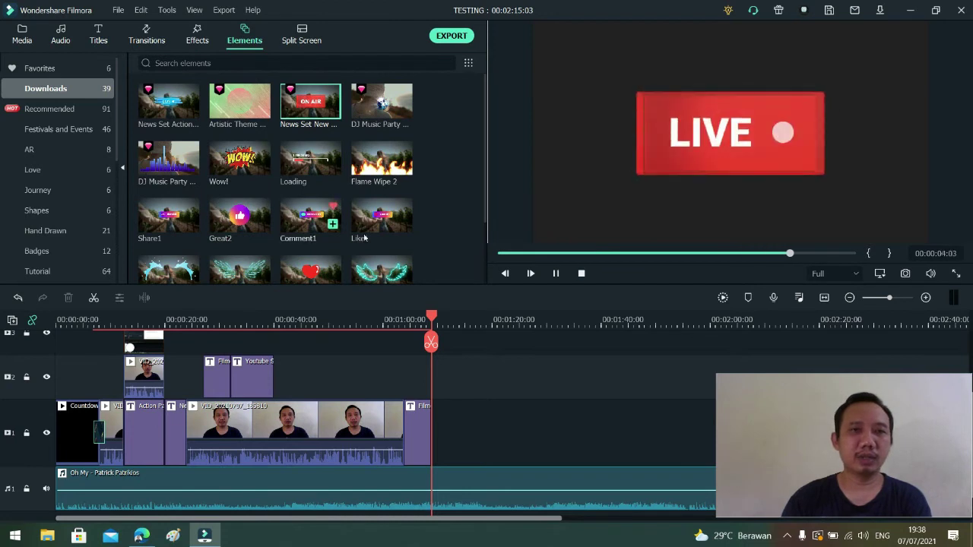
pyautogui.scroll(-3, 425, 216)
pyautogui.moveTo(194, 199)
pyautogui.click(241, 138)
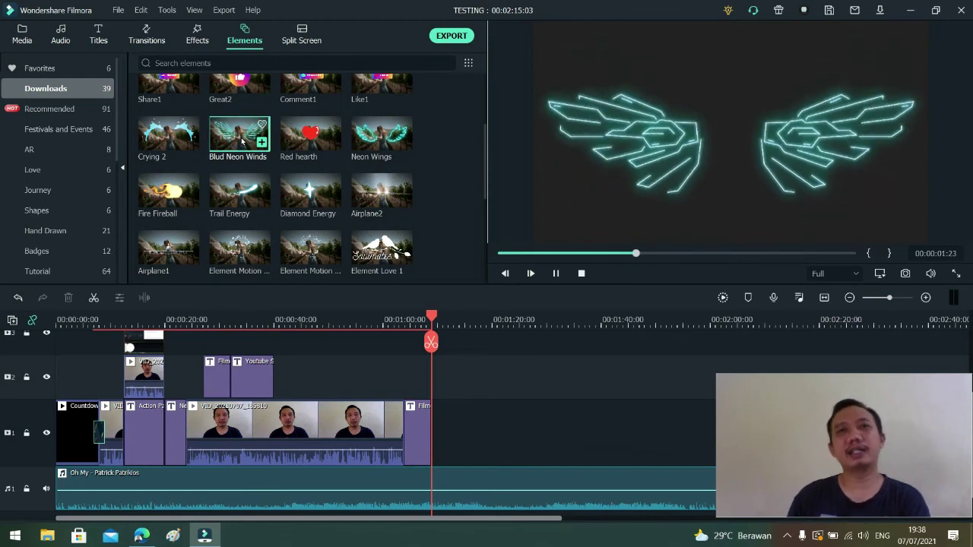
pyautogui.click(379, 142)
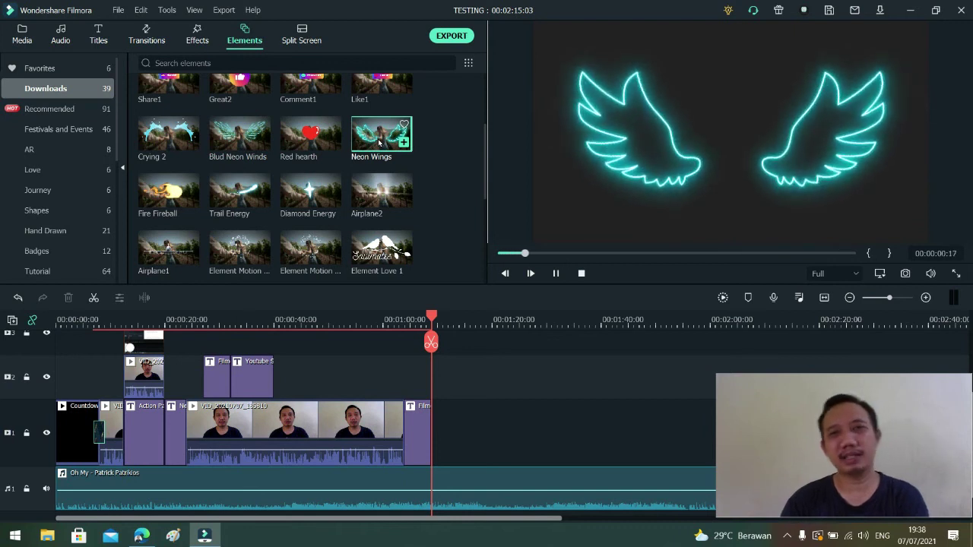
# Preview the Red Neon Winds and Mystic Seal elements further down the downloaded elements.
pyautogui.scroll(-3, 261, 222)
pyautogui.scroll(-2, 262, 222)
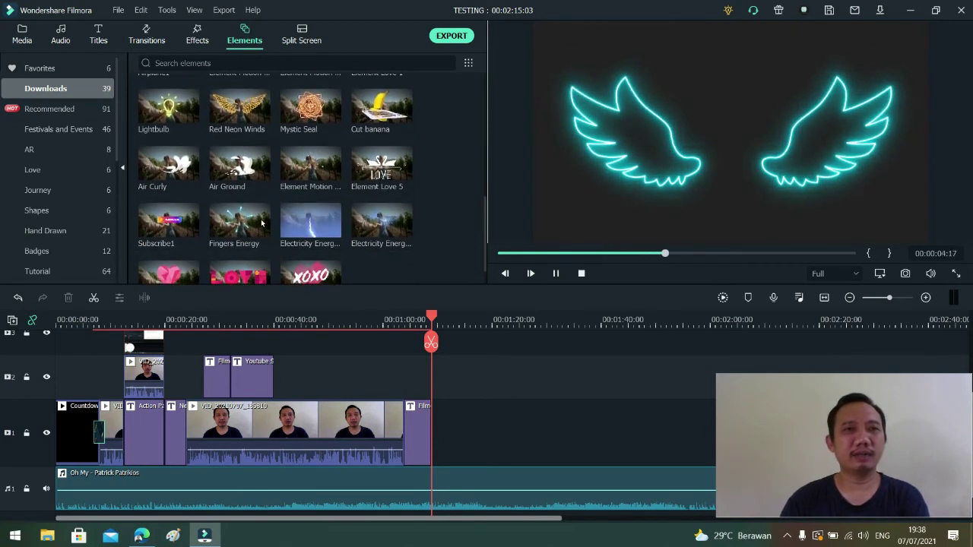
pyautogui.click(237, 127)
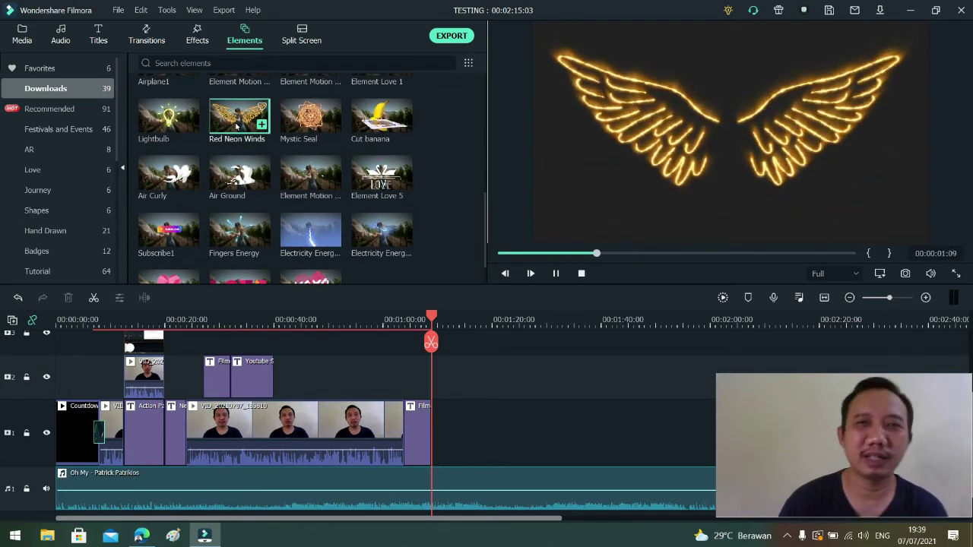
pyautogui.click(310, 130)
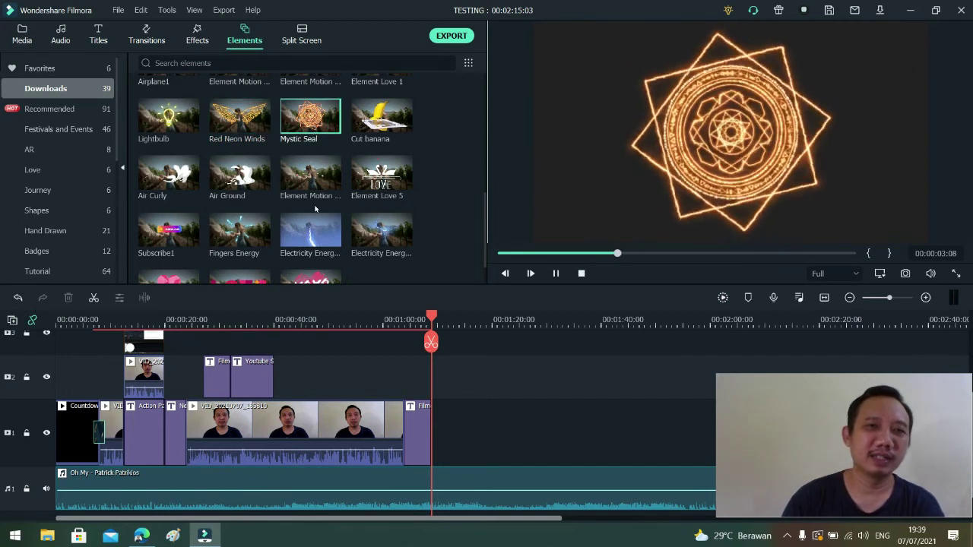
# Return to the Recommended elements, then expand the Lifestyle group to show its Travel elements.
pyautogui.click(86, 110)
pyautogui.scroll(-3, 75, 204)
pyautogui.scroll(-3, 75, 203)
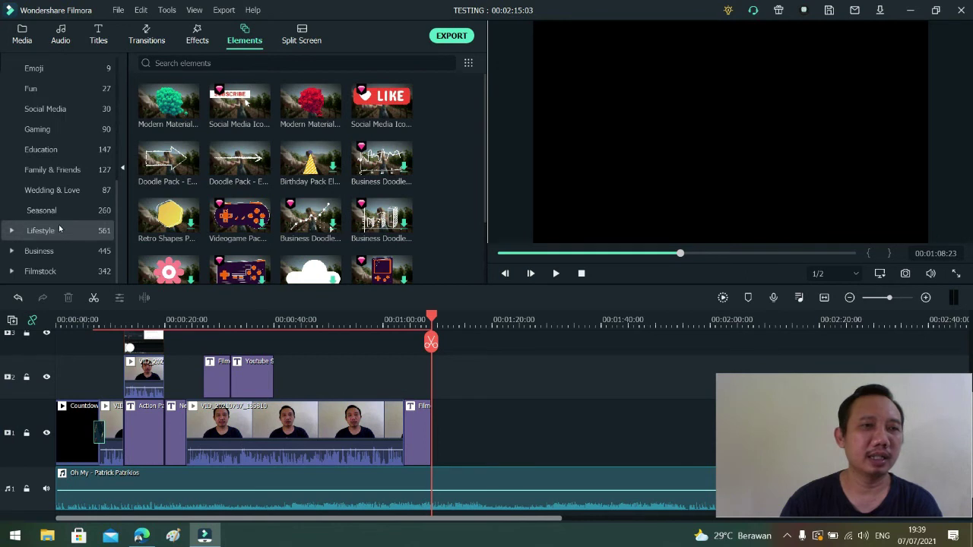
pyautogui.click(57, 229)
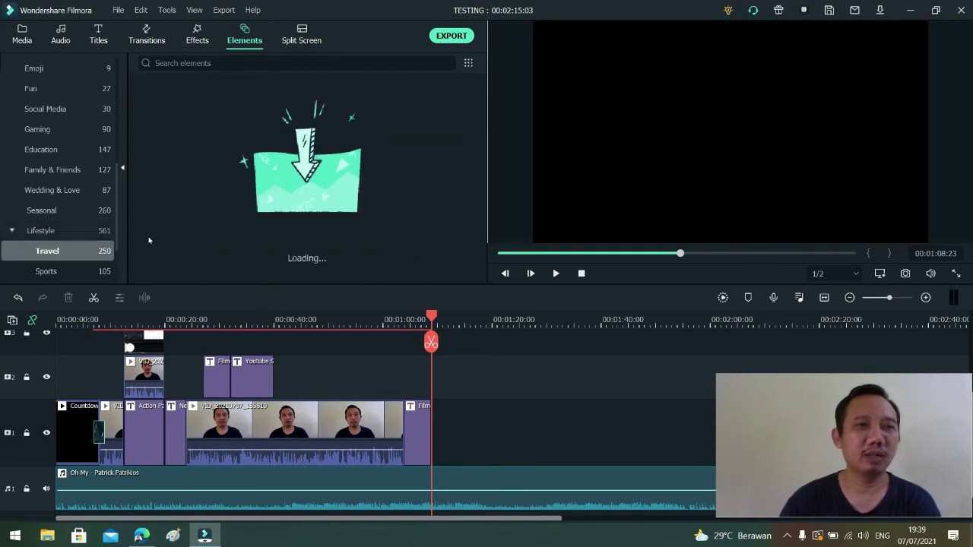
# Browse the Sports and Food elements under Lifestyle and preview the pink heart Doodle Pack element in the Filmstock group.
pyautogui.scroll(-2, 68, 219)
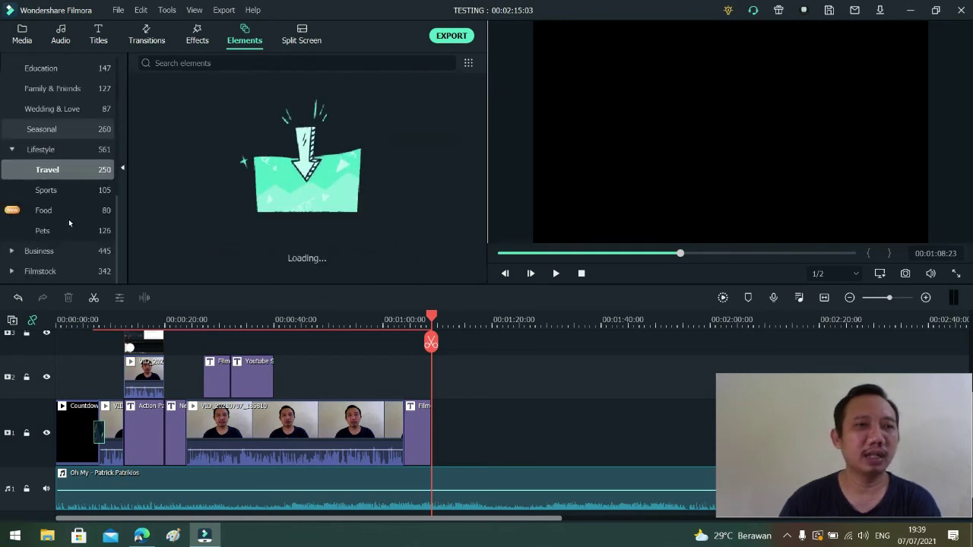
pyautogui.click(46, 196)
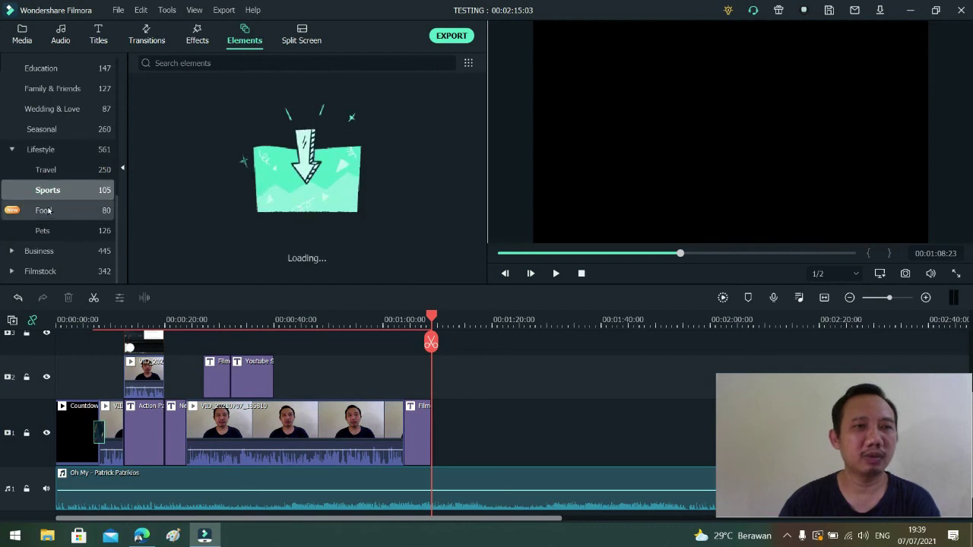
pyautogui.click(45, 208)
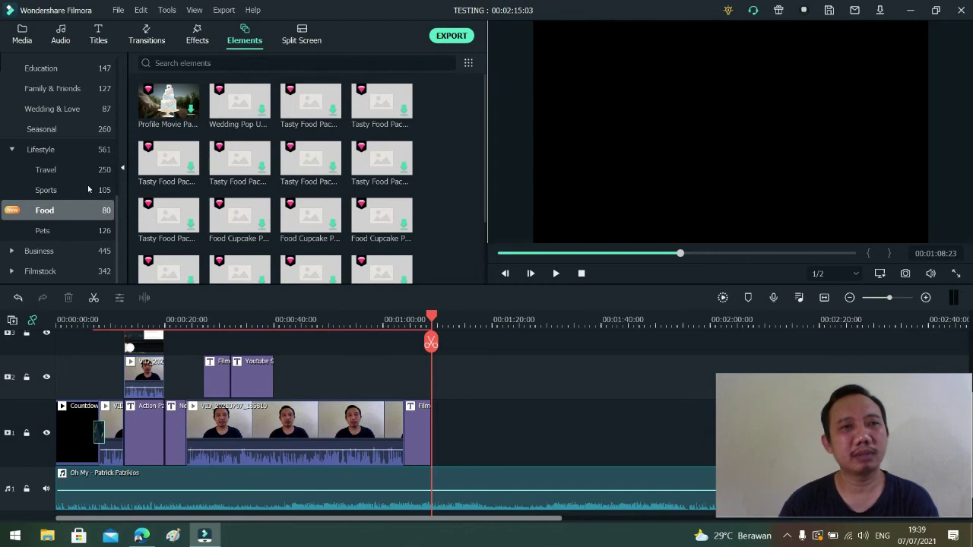
pyautogui.click(61, 273)
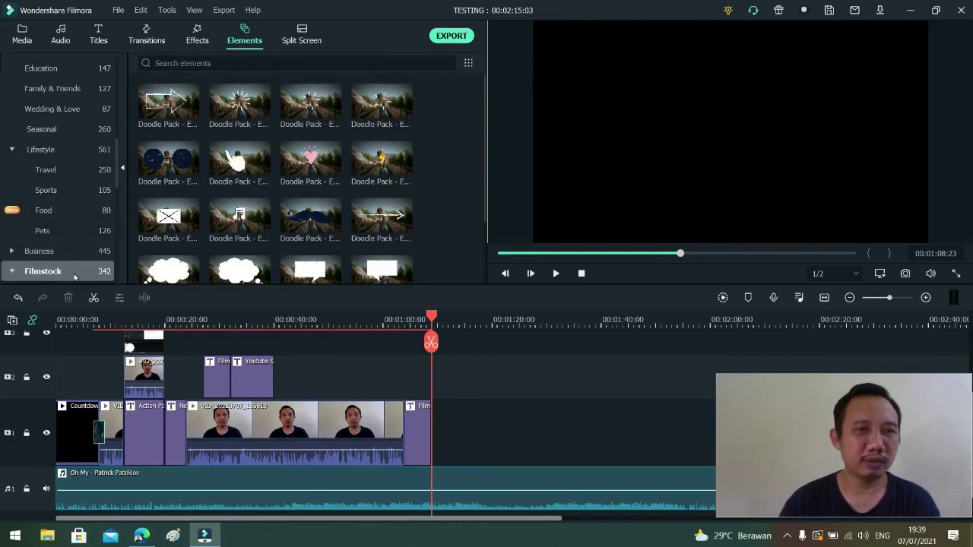
pyautogui.click(319, 162)
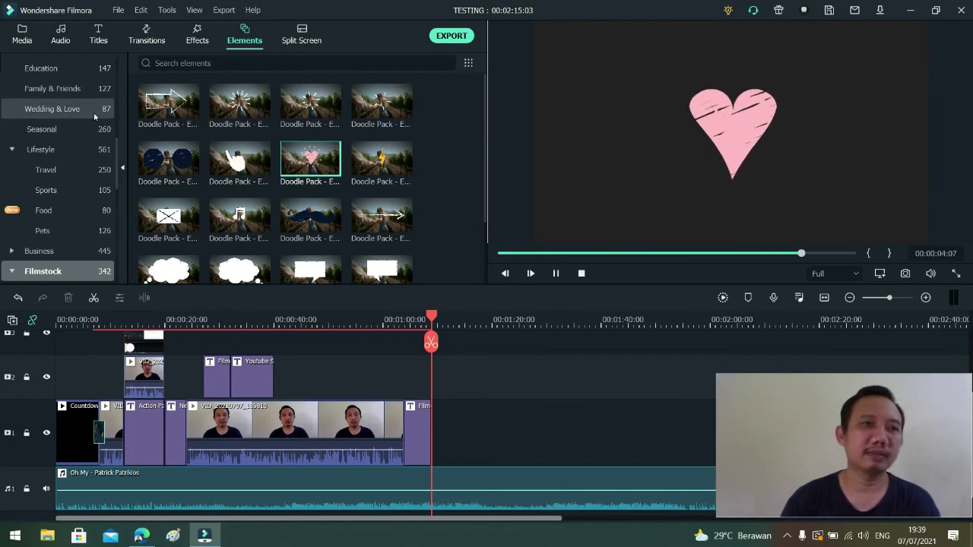
# Show the favorite elements and preview Subscribe1 and the red Channel Subscribe element.
pyautogui.scroll(8, 92, 114)
pyautogui.click(72, 66)
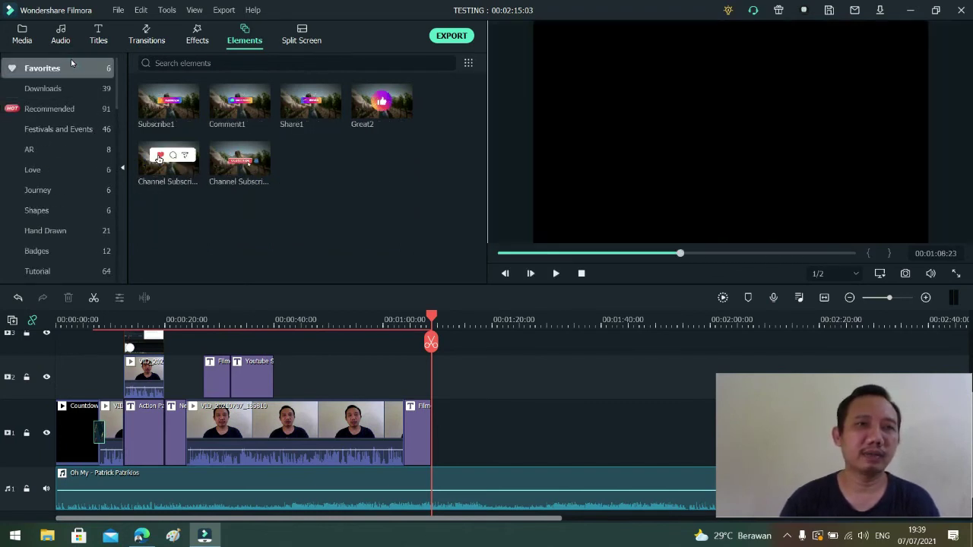
pyautogui.click(172, 99)
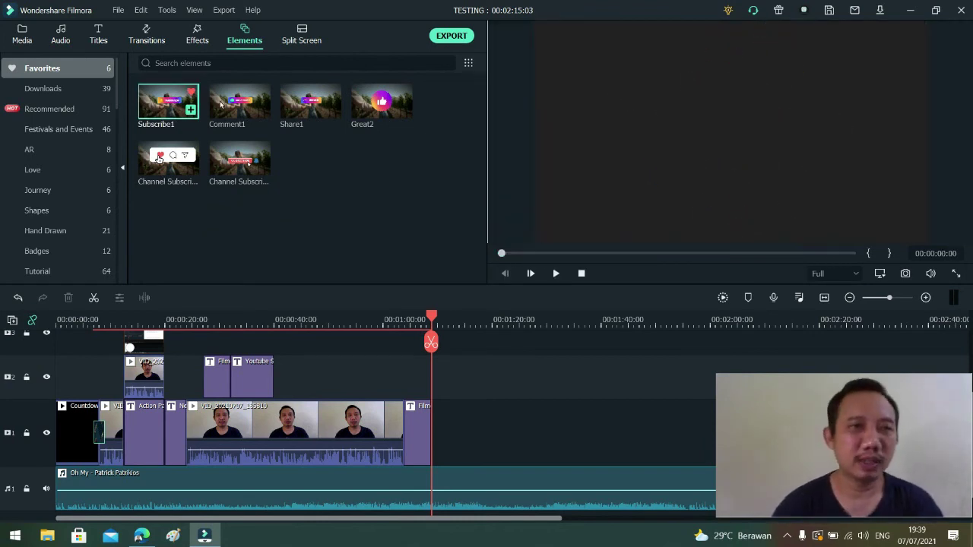
pyautogui.click(240, 155)
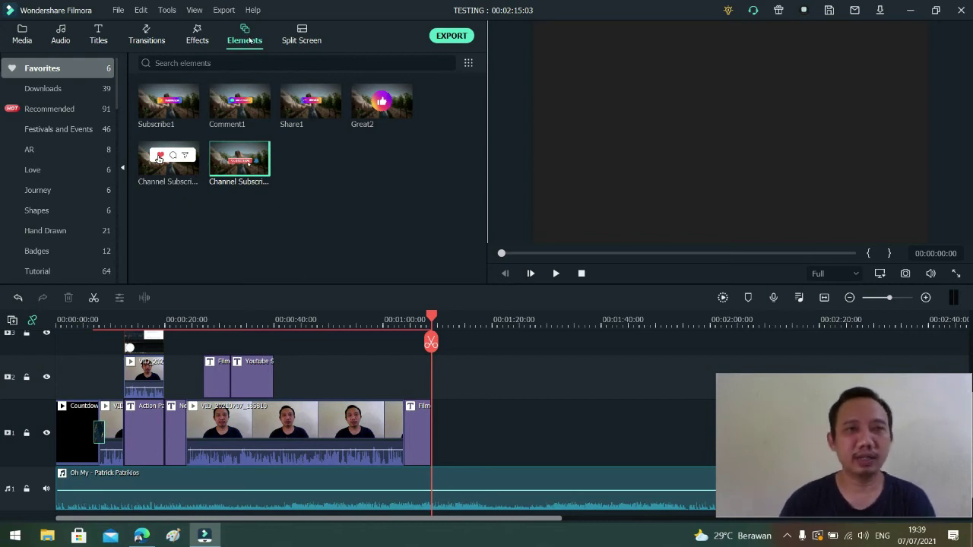
# View the Filmora version information, then close it and deselect the favorite element.
pyautogui.click(253, 10)
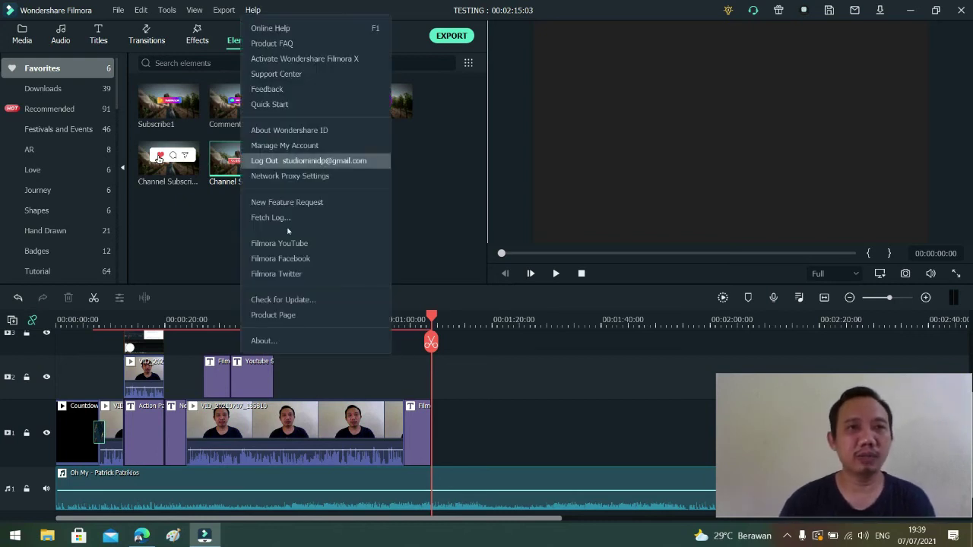
pyautogui.click(266, 341)
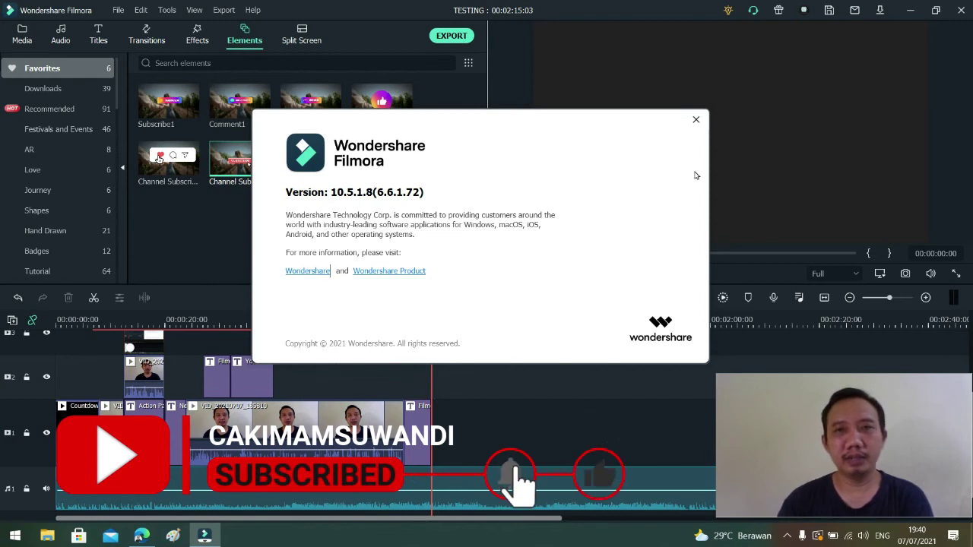
pyautogui.click(696, 120)
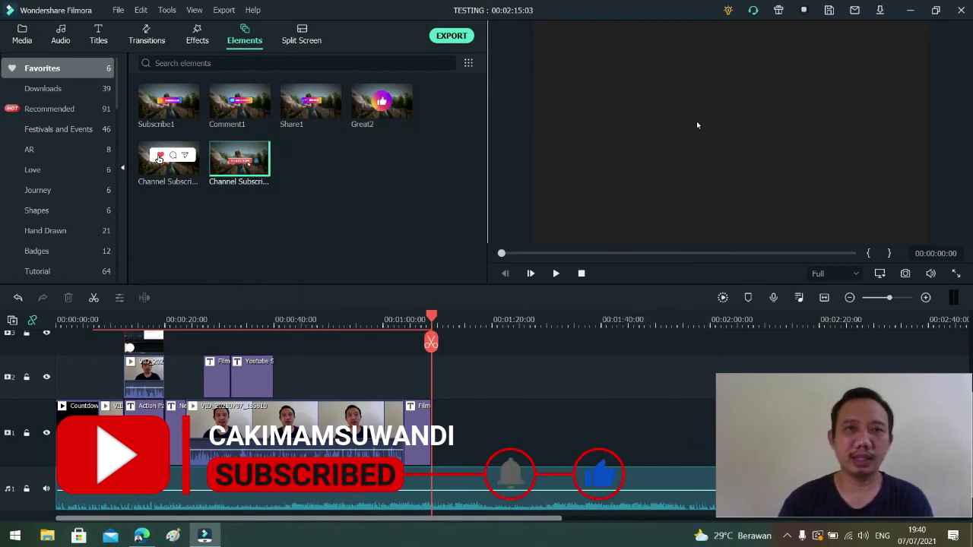
pyautogui.click(251, 235)
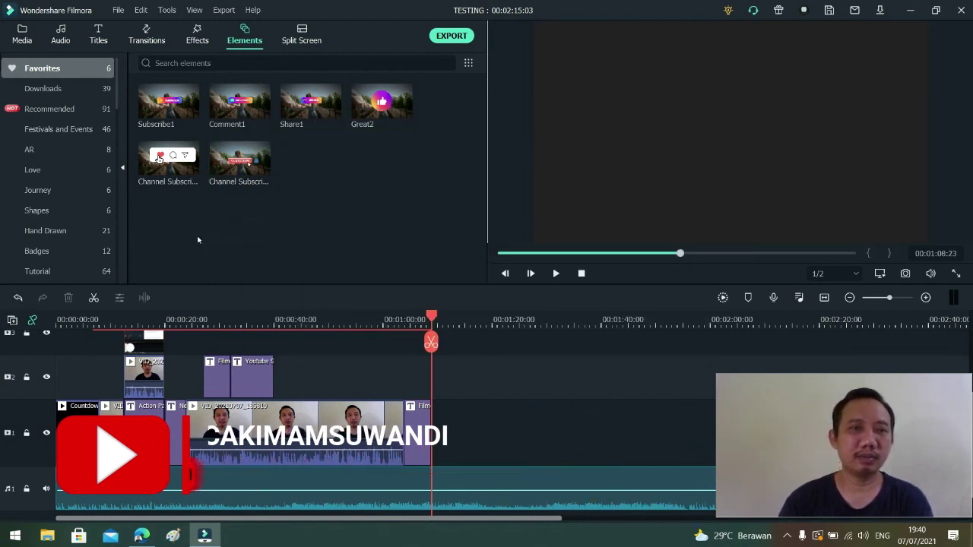